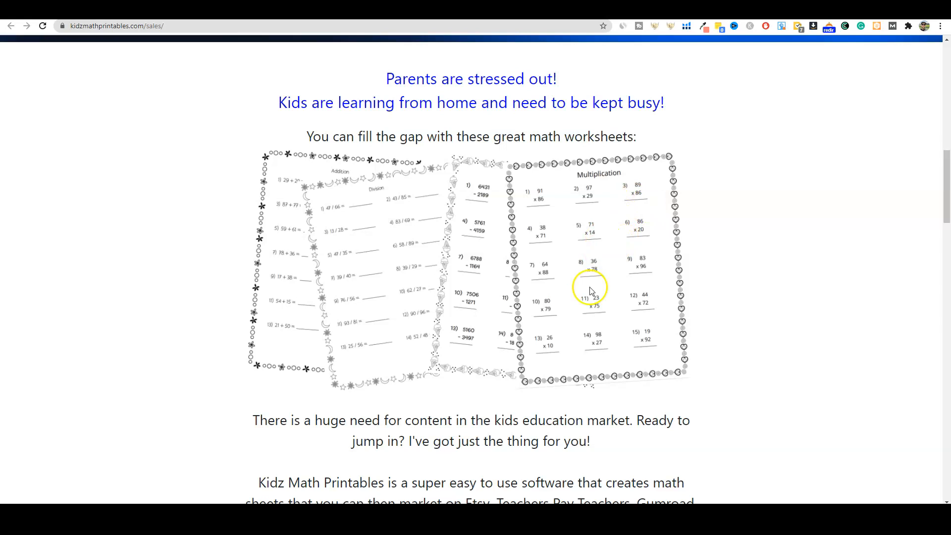
- Look through the Kidz Math Printables sales page, including the sample worksheets, testimonials, and difficulty and font options
scroll(592, 278, down, 4)
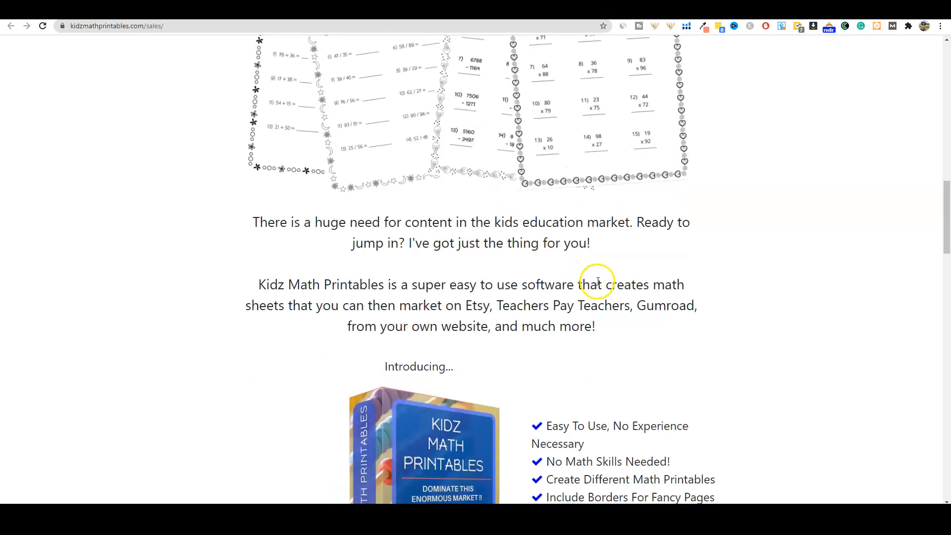
scroll(599, 263, up, 15)
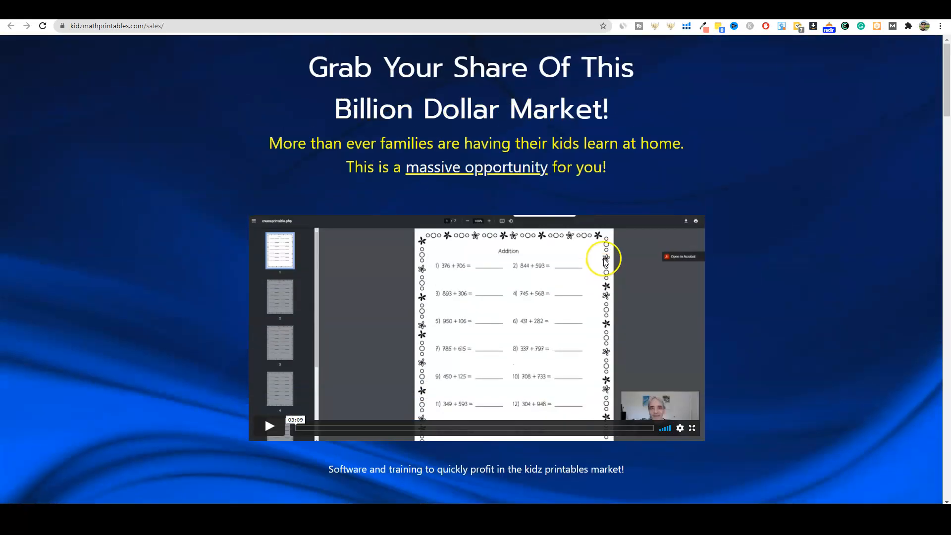
click(724, 11)
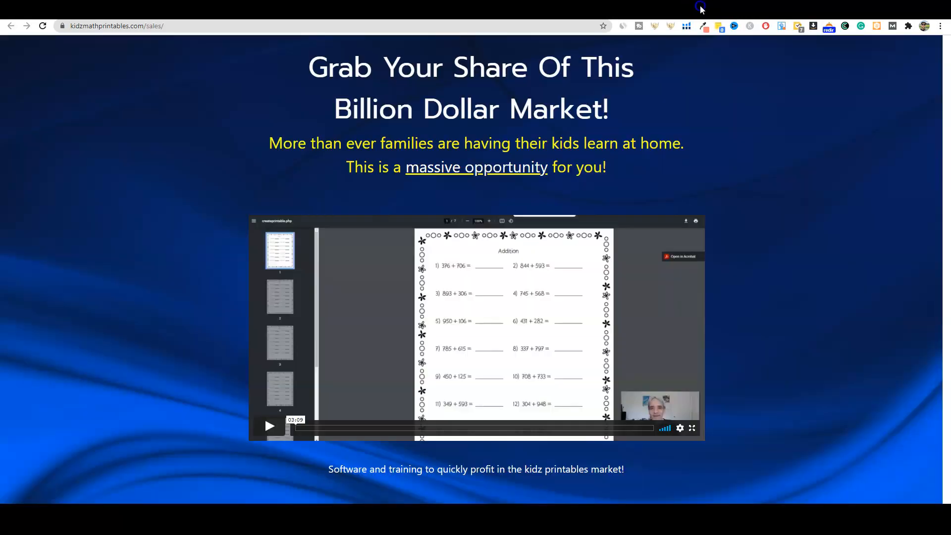
click(701, 8)
scroll(813, 300, down, 10)
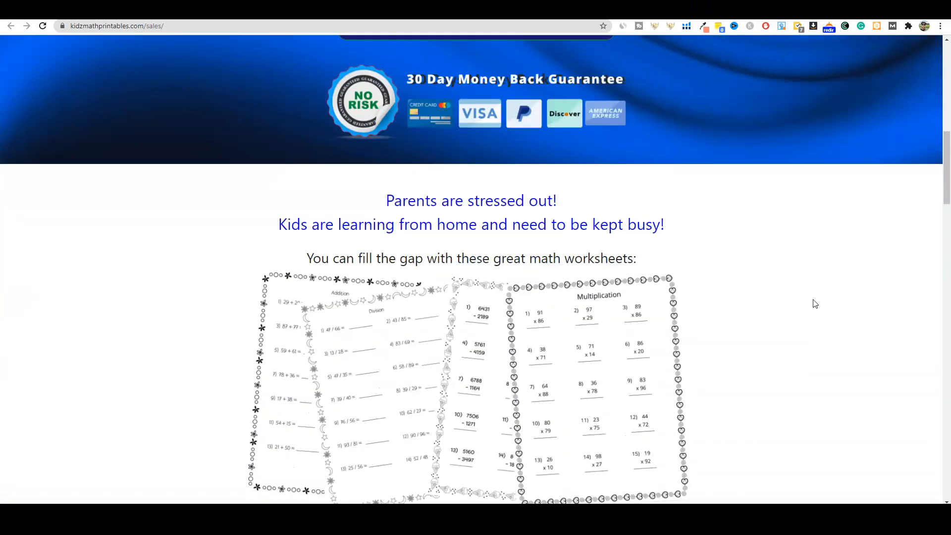
scroll(815, 303, down, 1)
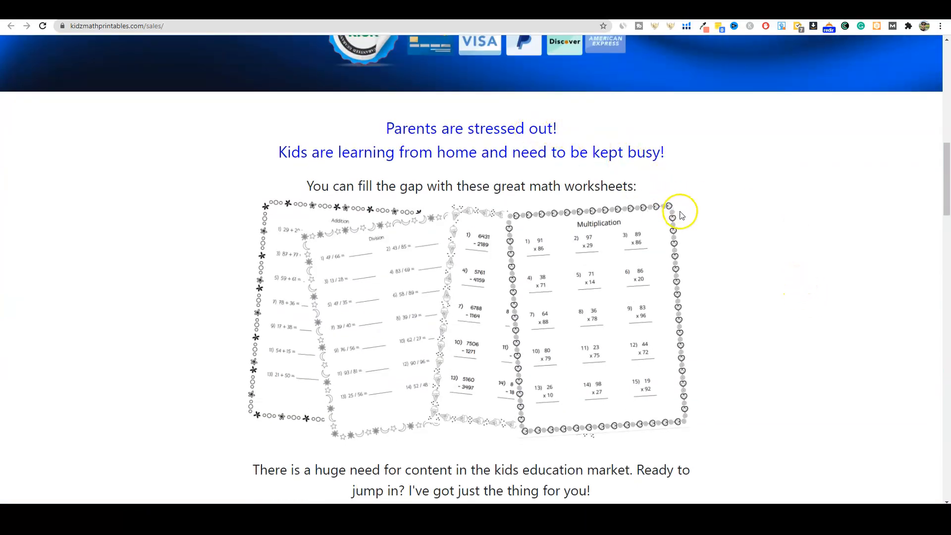
scroll(693, 220, down, 1)
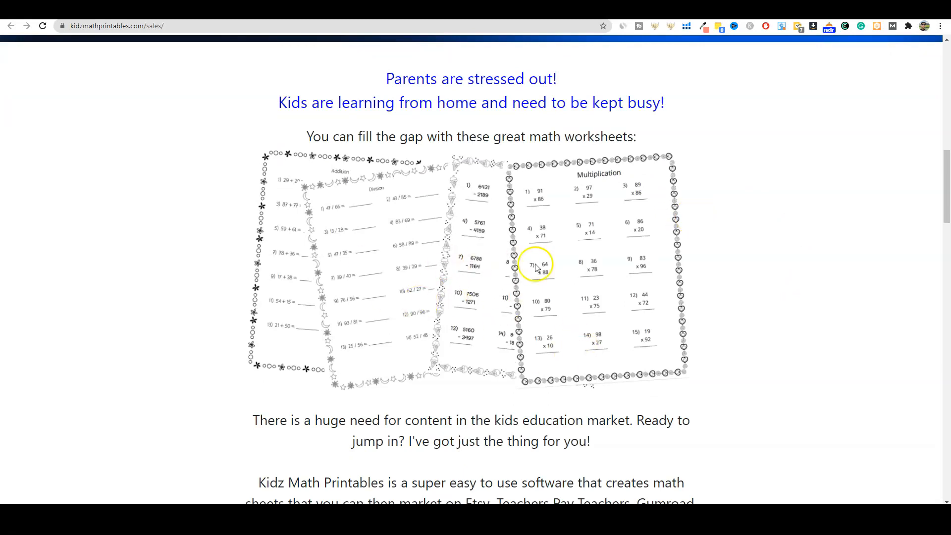
scroll(597, 284, down, 20)
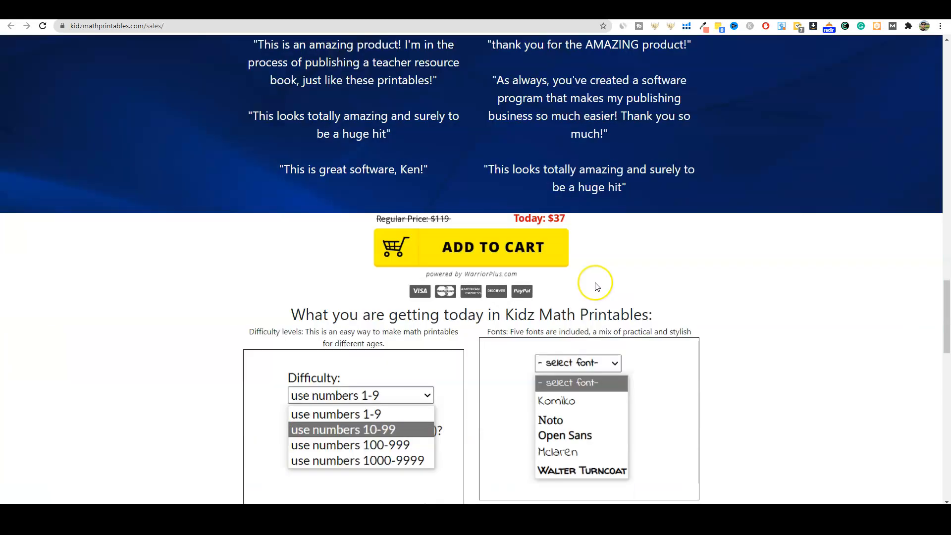
scroll(463, 223, up, 1)
scroll(694, 375, down, 6)
scroll(693, 375, up, 10)
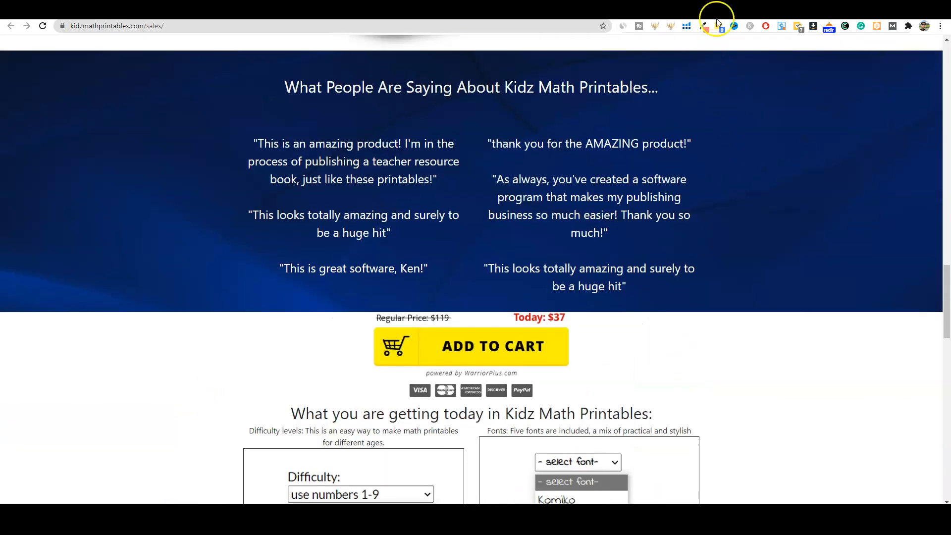
- Switch to the Kidz Math Printables members area and look over the tutorial videos on its Instructions page
click(720, 14)
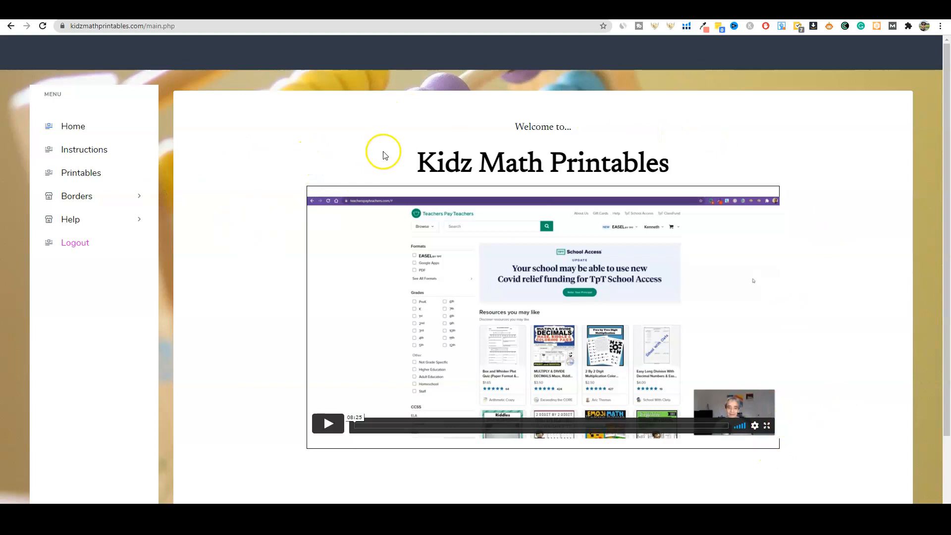
click(77, 149)
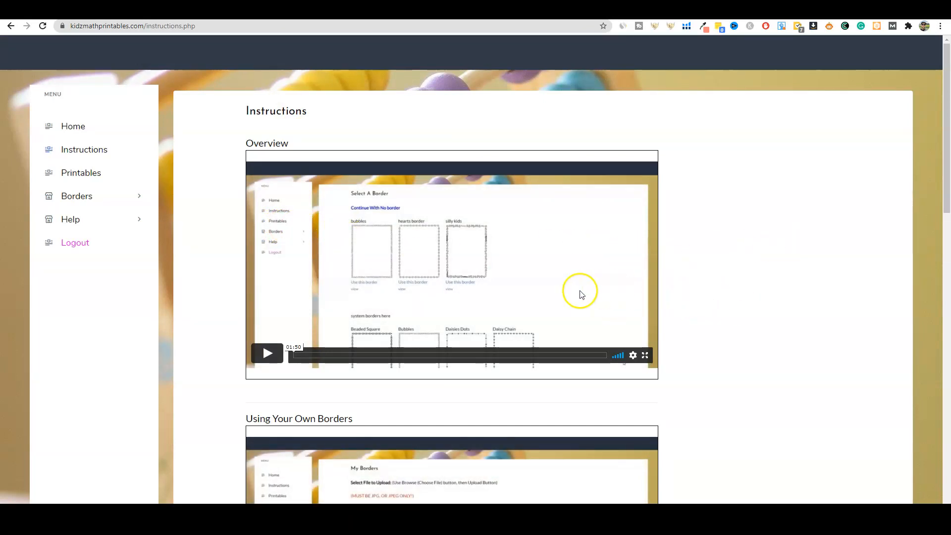
scroll(684, 301, down, 4)
scroll(705, 282, down, 5)
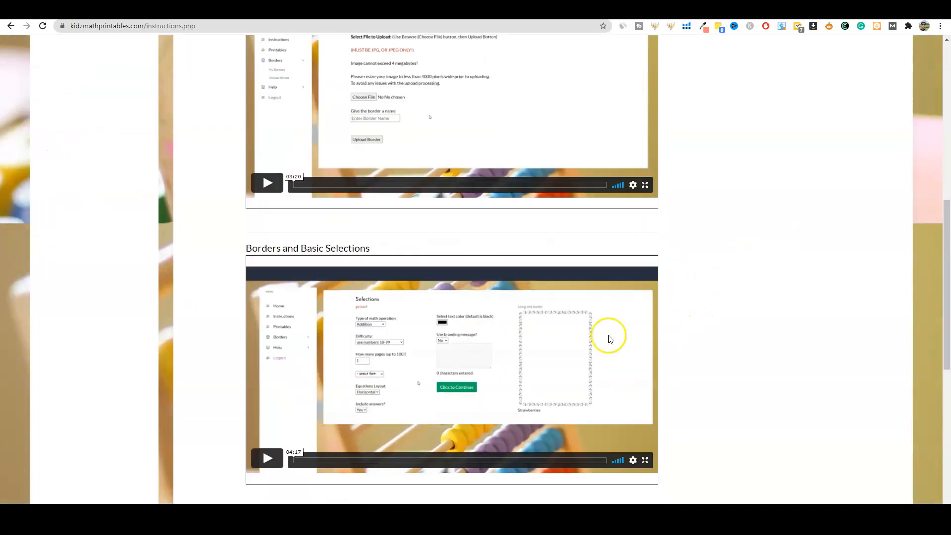
scroll(608, 335, down, 5)
scroll(679, 332, down, 3)
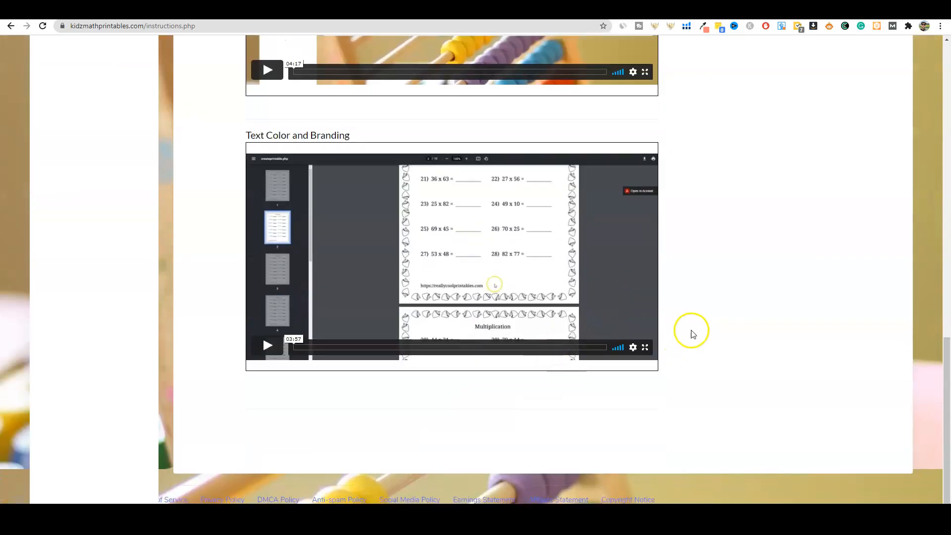
scroll(688, 322, up, 2)
scroll(648, 308, up, 3)
scroll(647, 309, down, 2)
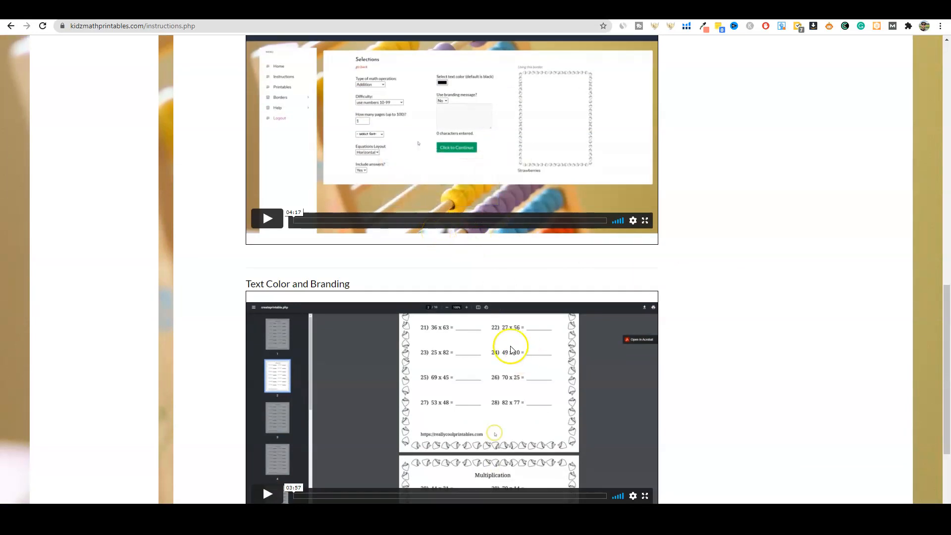
scroll(621, 367, up, 1)
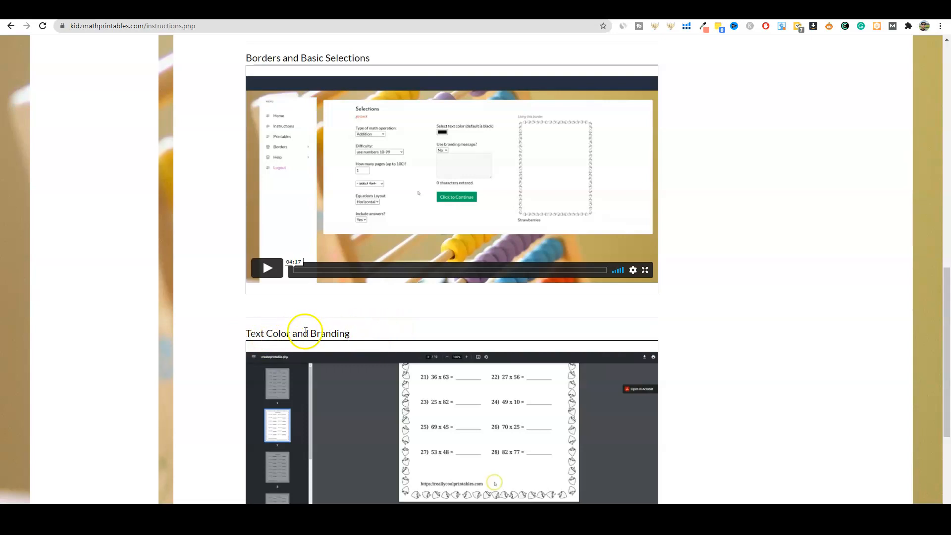
scroll(669, 331, up, 5)
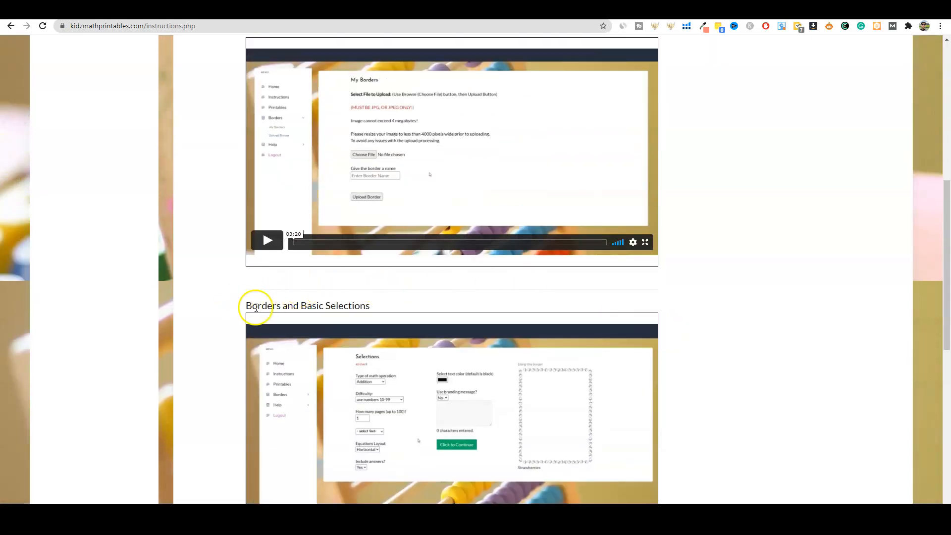
scroll(503, 300, up, 4)
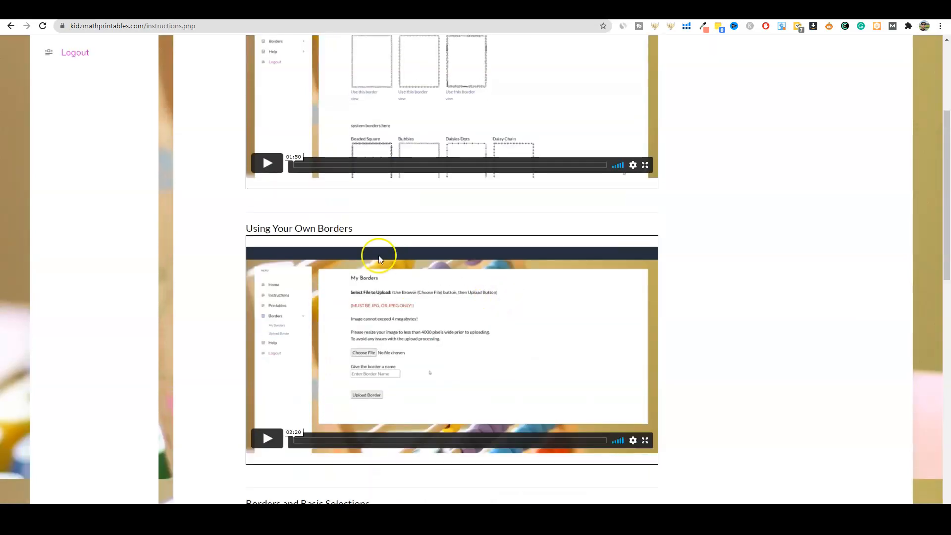
scroll(357, 238, up, 4)
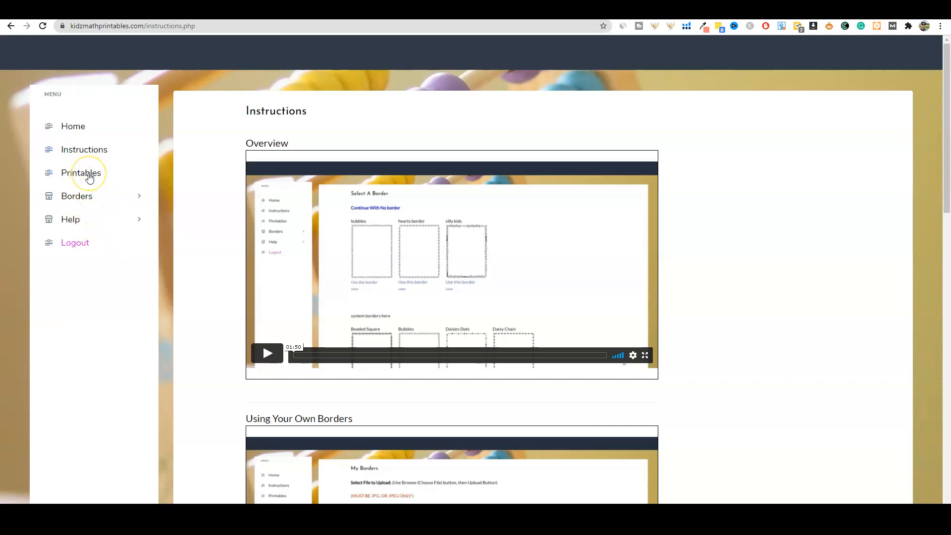
- Visit the My Borders and Upload Border pages and highlight the instruction about resizing the image before uploading
click(80, 197)
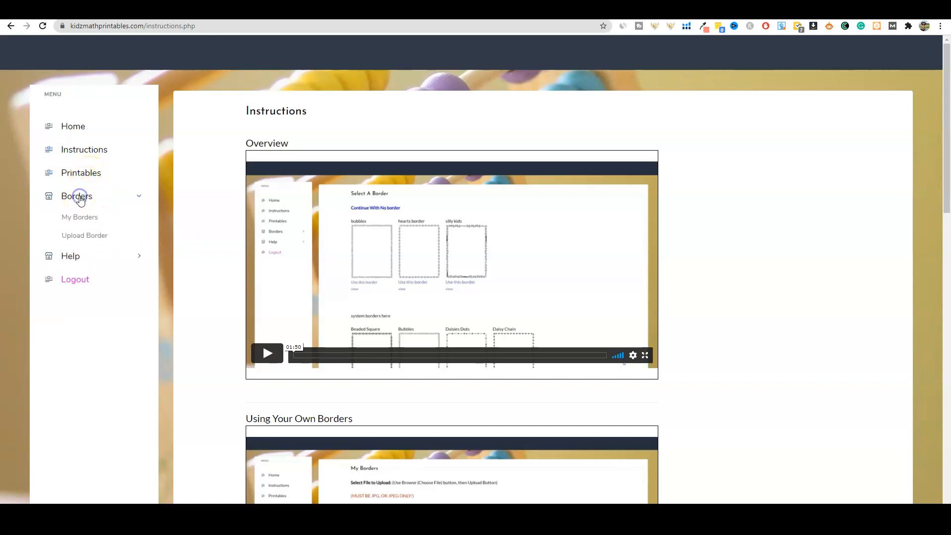
click(82, 218)
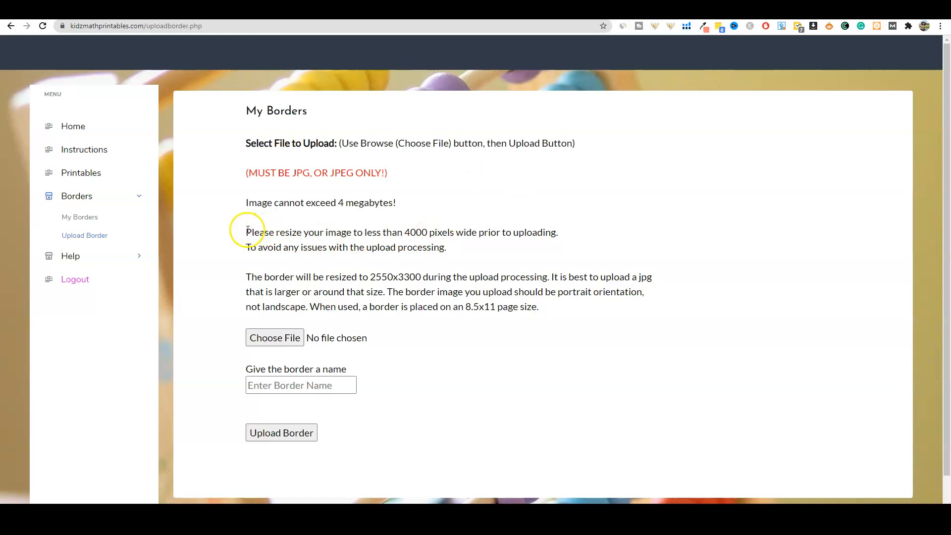
drag(247, 230, 408, 252)
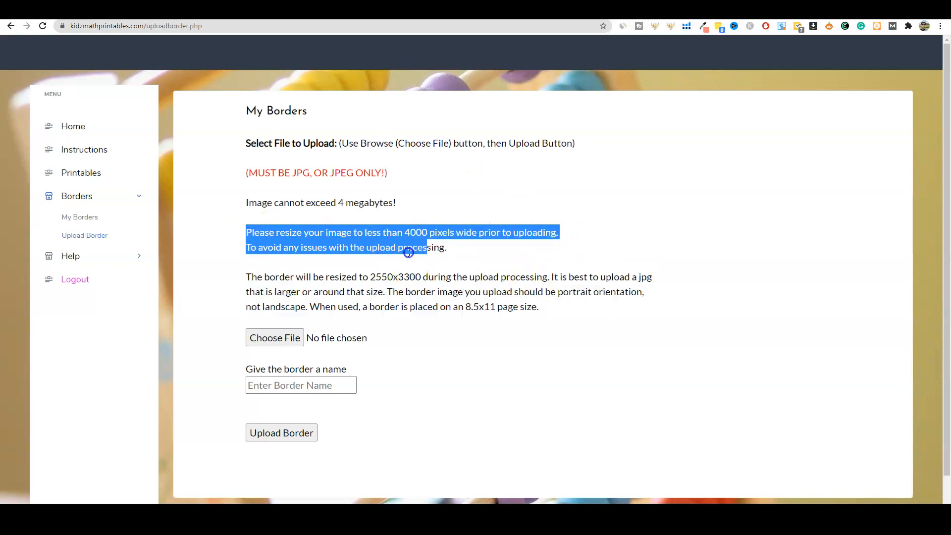
drag(530, 264, 361, 233)
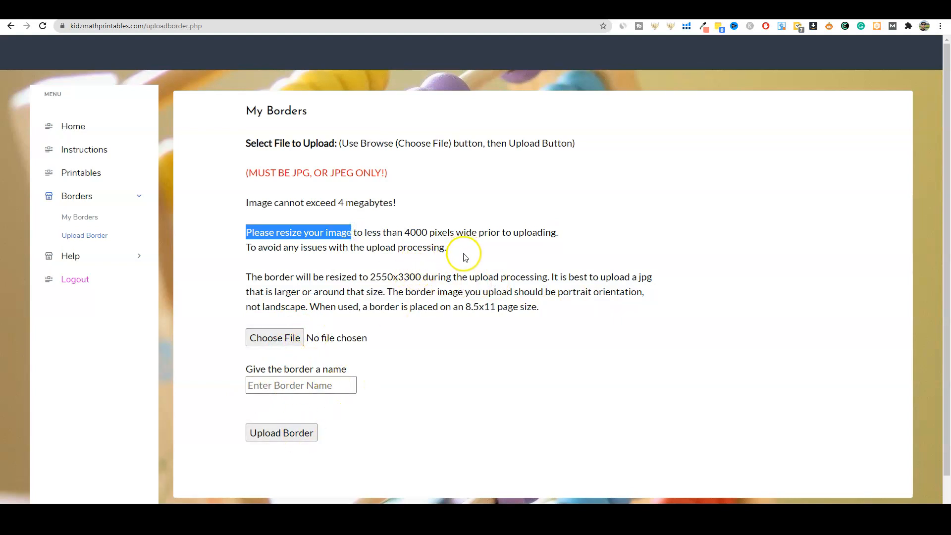
- Open the Printables border selection page and look through the first rows of system borders, down to Fast Foodie
click(93, 183)
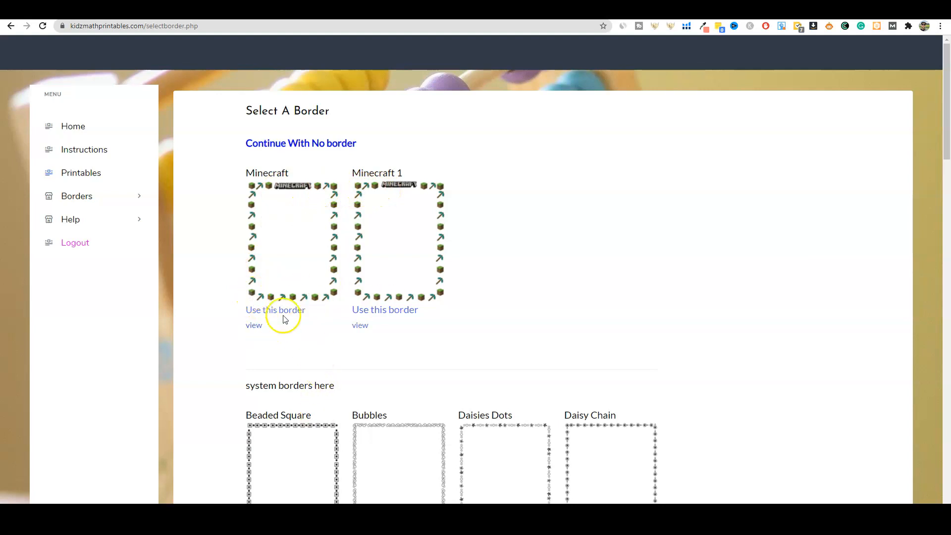
scroll(439, 334, down, 4)
scroll(439, 334, down, 2)
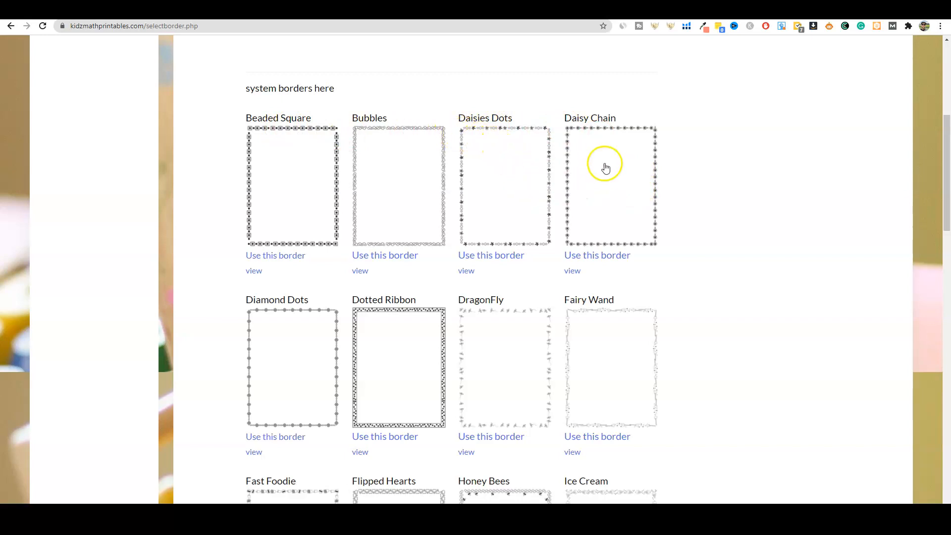
scroll(377, 369, down, 1)
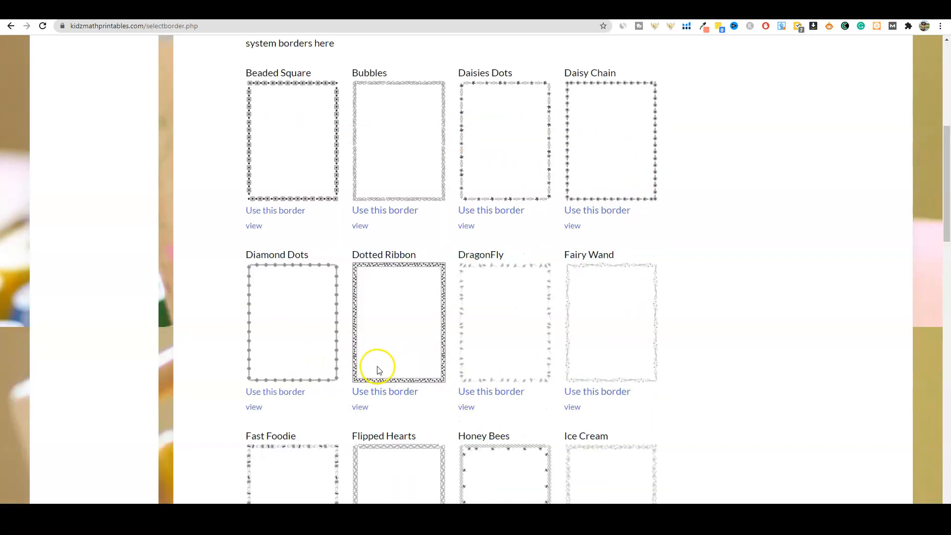
scroll(377, 369, down, 4)
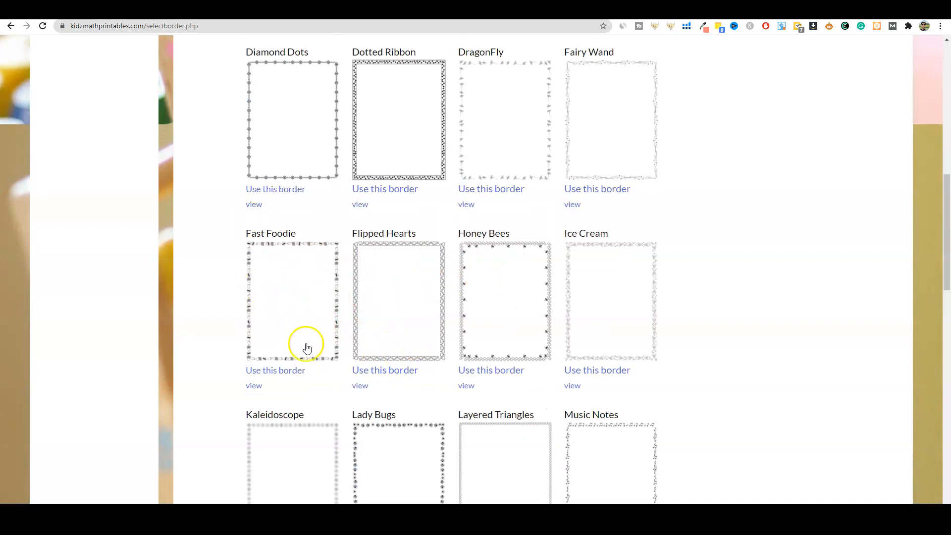
- View the Fast Foodie border at full size, zoom in on its artwork, and return to the border selection page
click(255, 388)
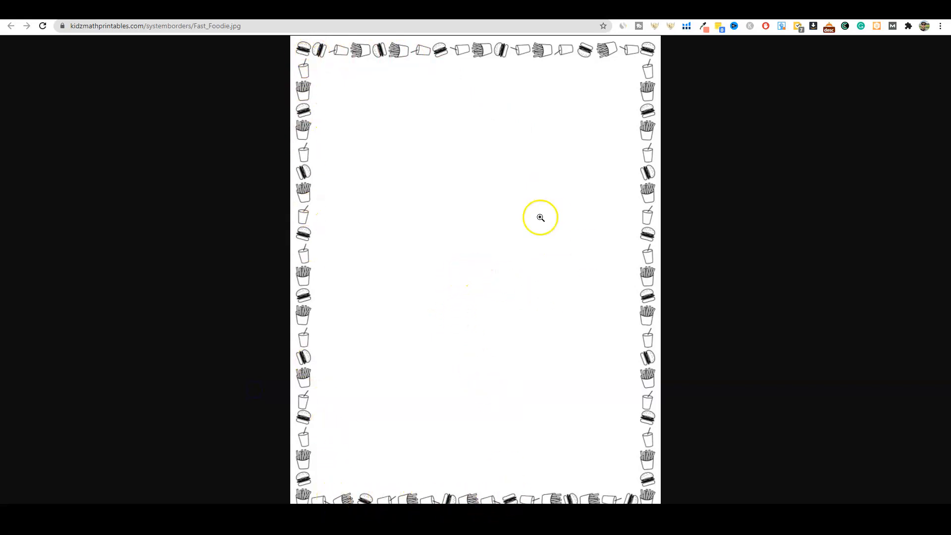
right_click(483, 226)
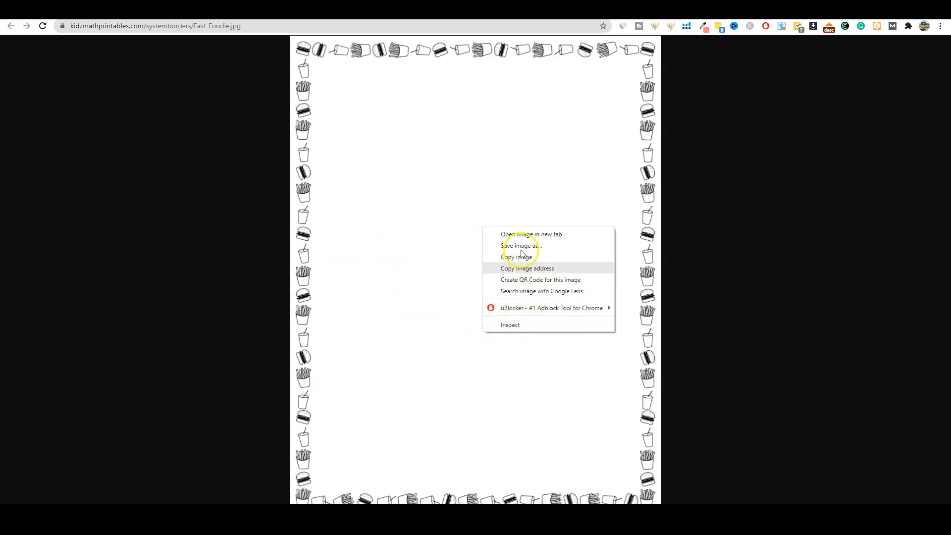
click(408, 202)
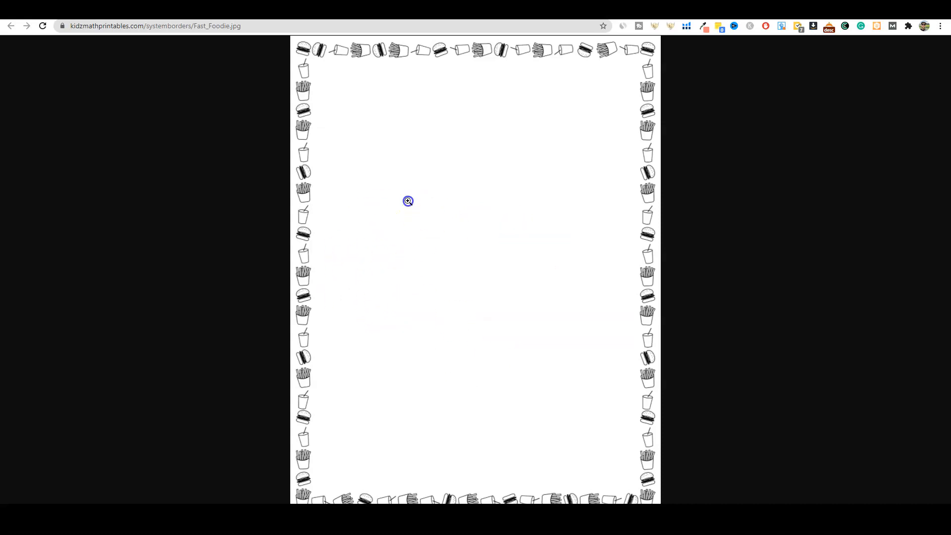
click(407, 202)
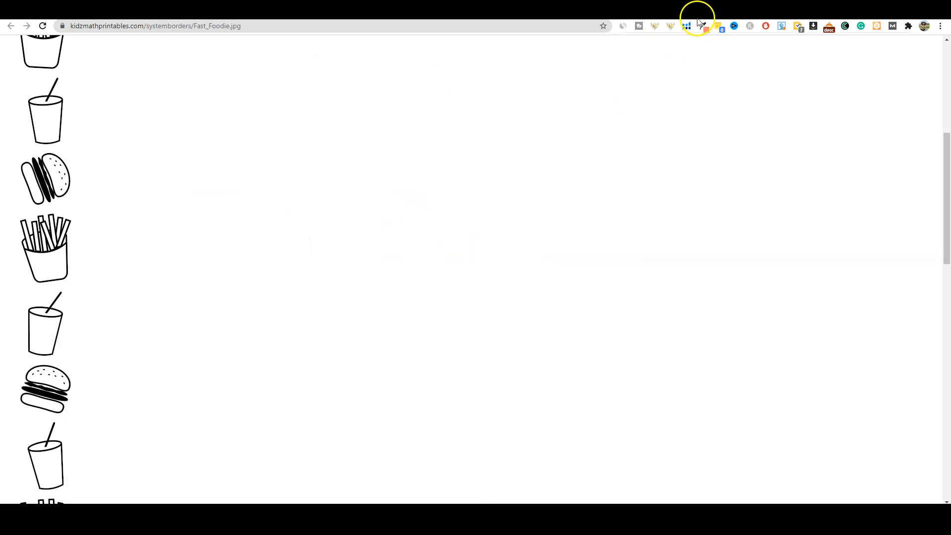
key(alt+Left)
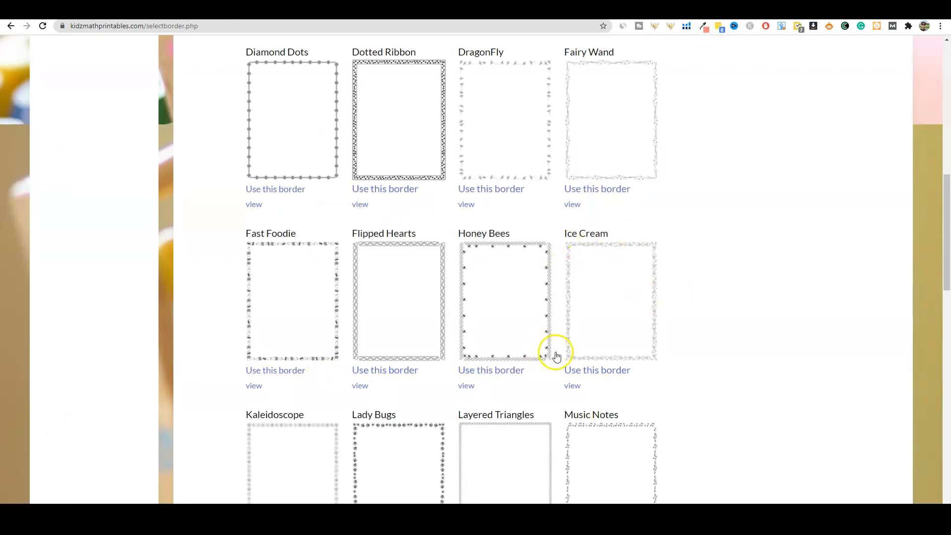
- Look through the remaining system borders down to Turtle Beach and go back up to the Fast Foodie row
scroll(760, 286, down, 11)
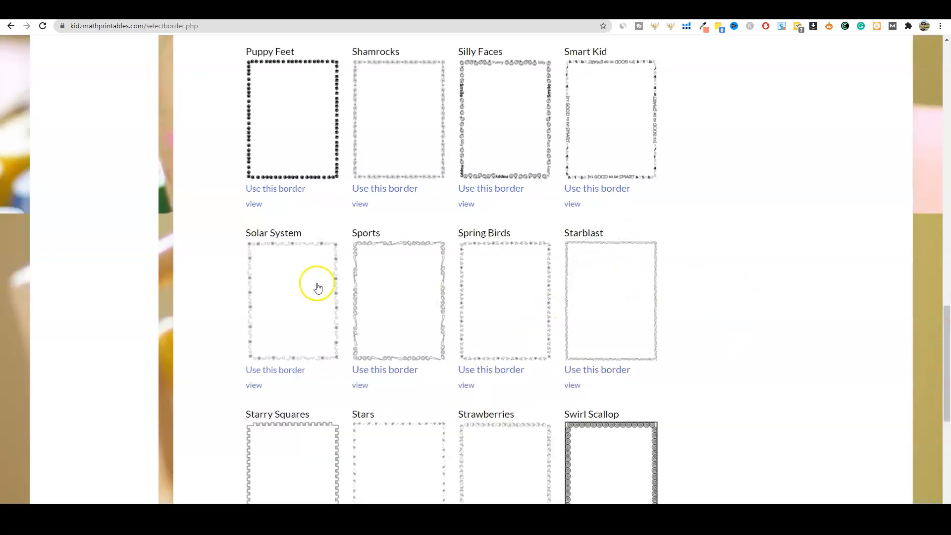
scroll(628, 325, down, 3)
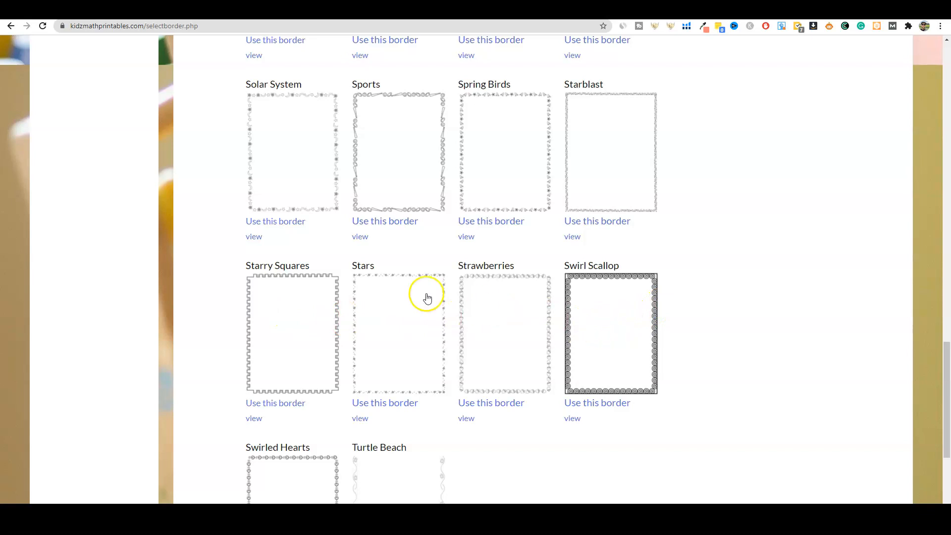
scroll(476, 337, down, 3)
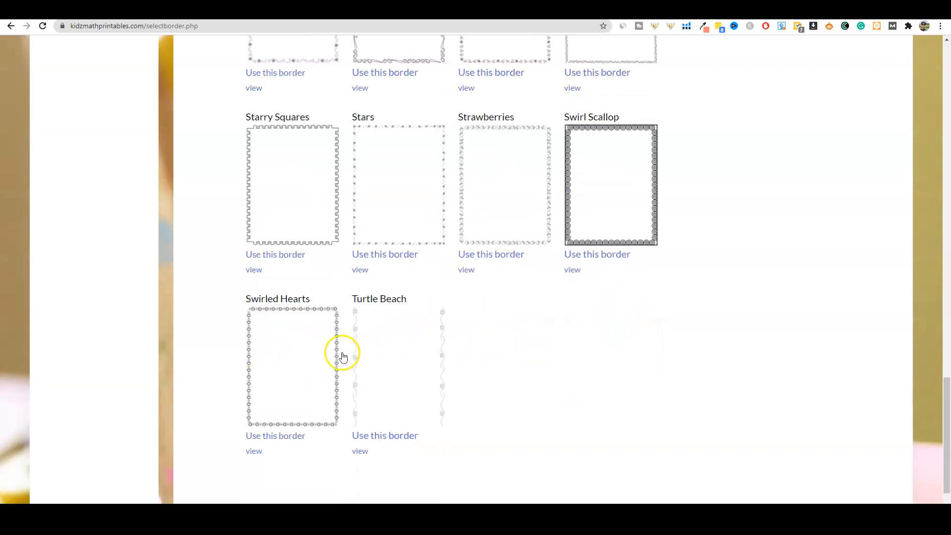
scroll(569, 354, down, 1)
scroll(540, 356, up, 5)
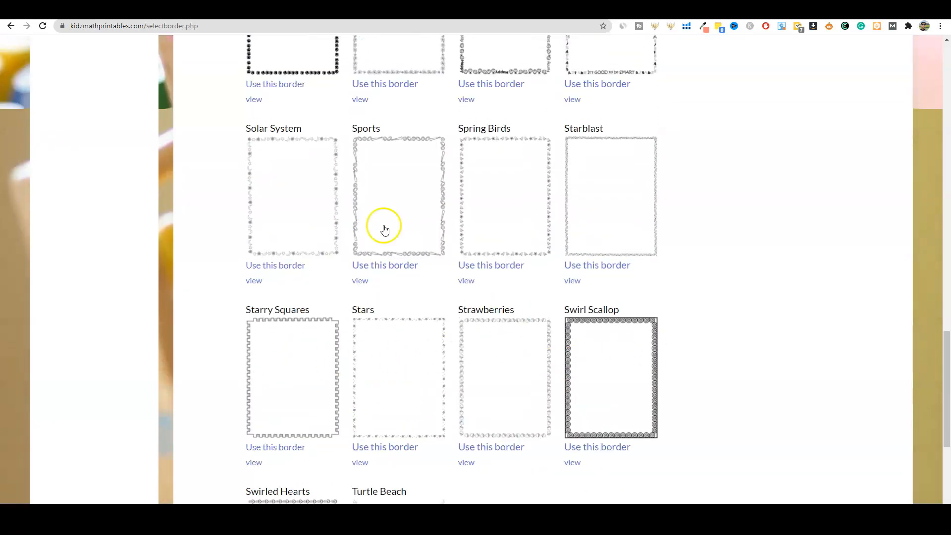
scroll(385, 229, up, 13)
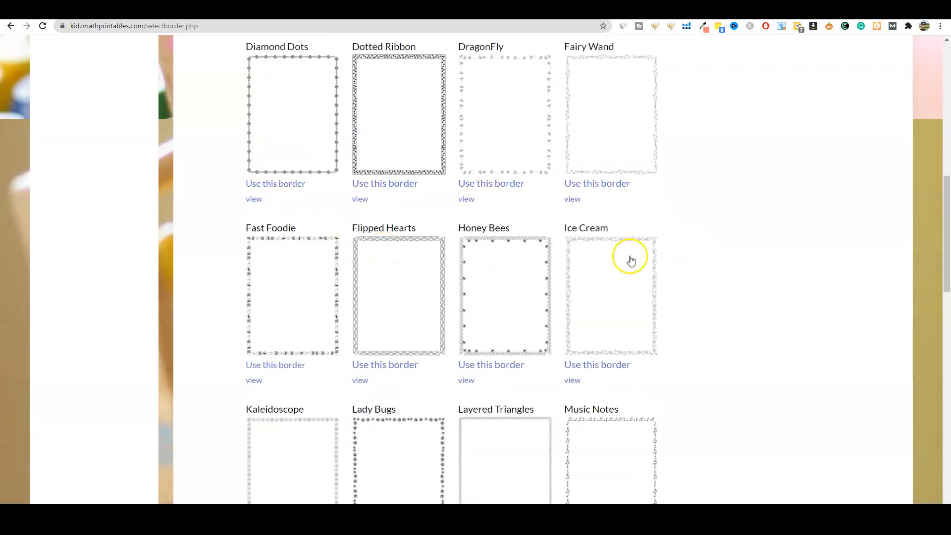
- Choose the custom Minecraft 1 border for the printable from the border selection page
scroll(307, 297, up, 4)
scroll(412, 295, up, 4)
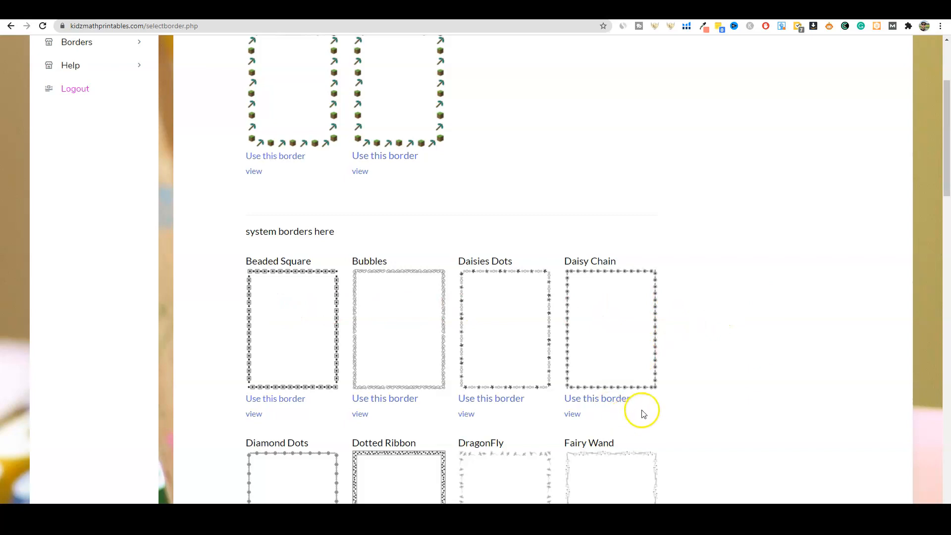
scroll(643, 414, up, 3)
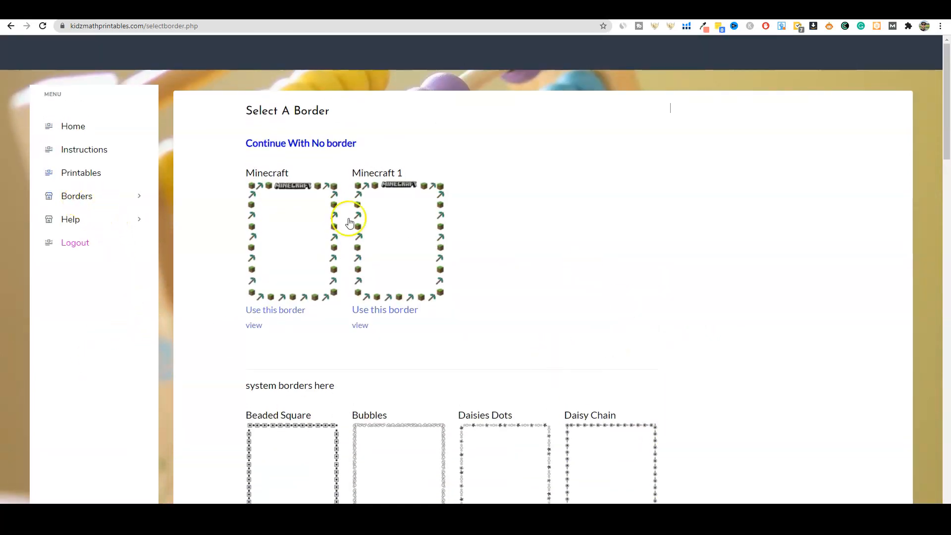
click(379, 311)
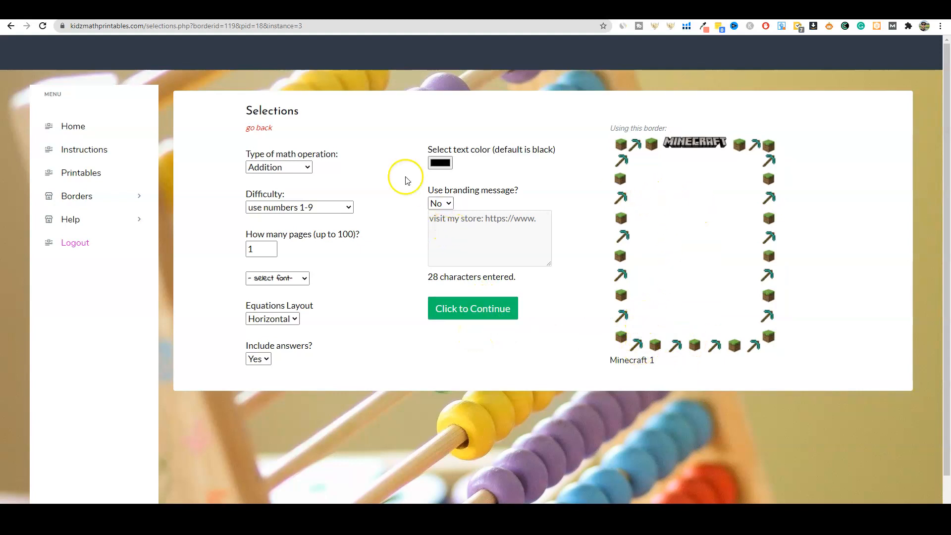
- Look through the available math operation types and difficulty number ranges for the worksheet
click(307, 167)
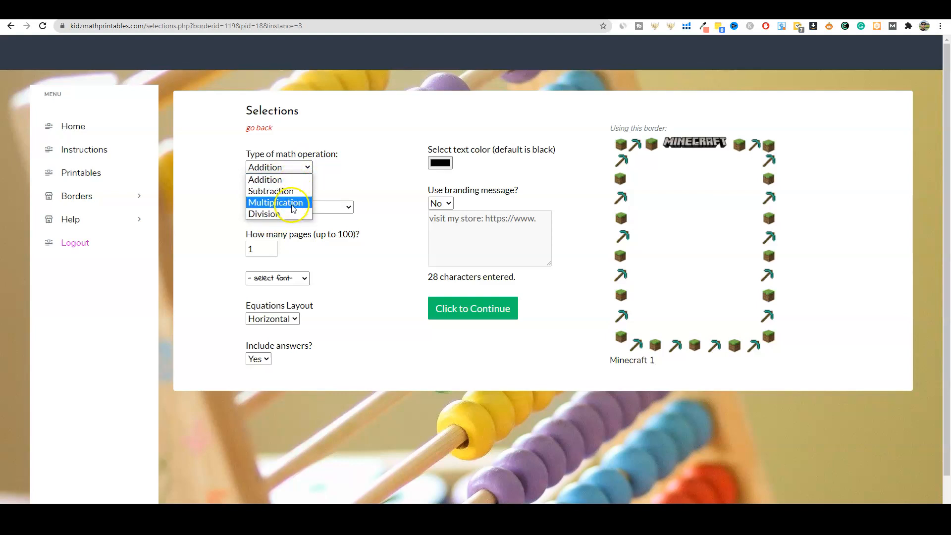
click(289, 180)
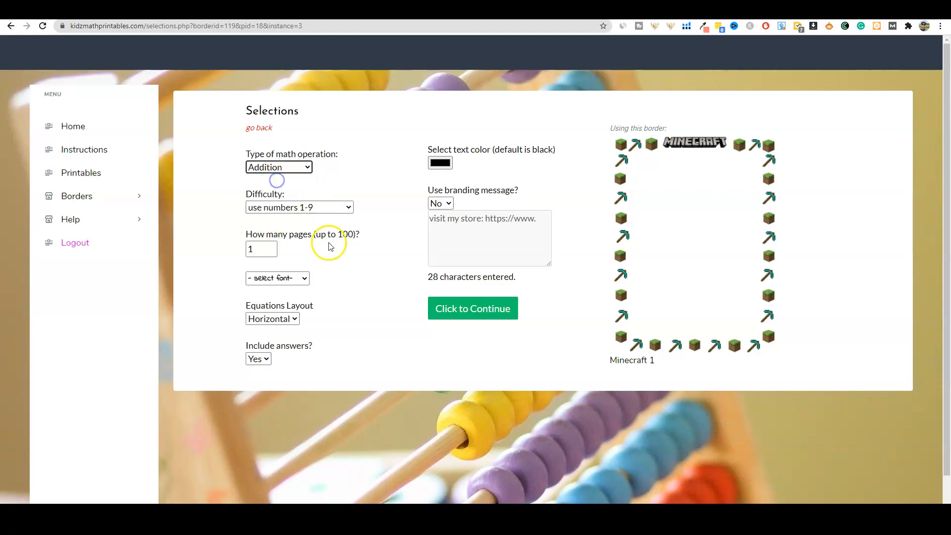
click(348, 210)
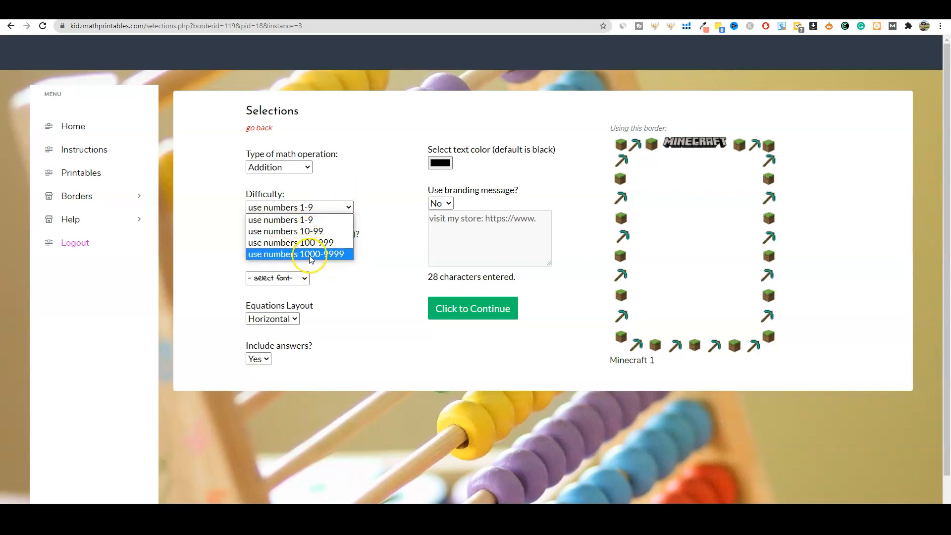
click(310, 168)
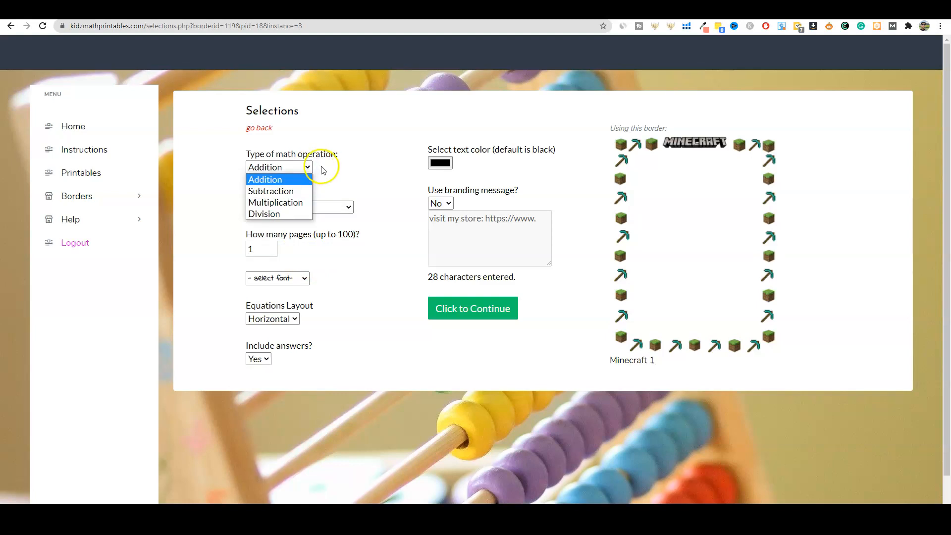
click(330, 170)
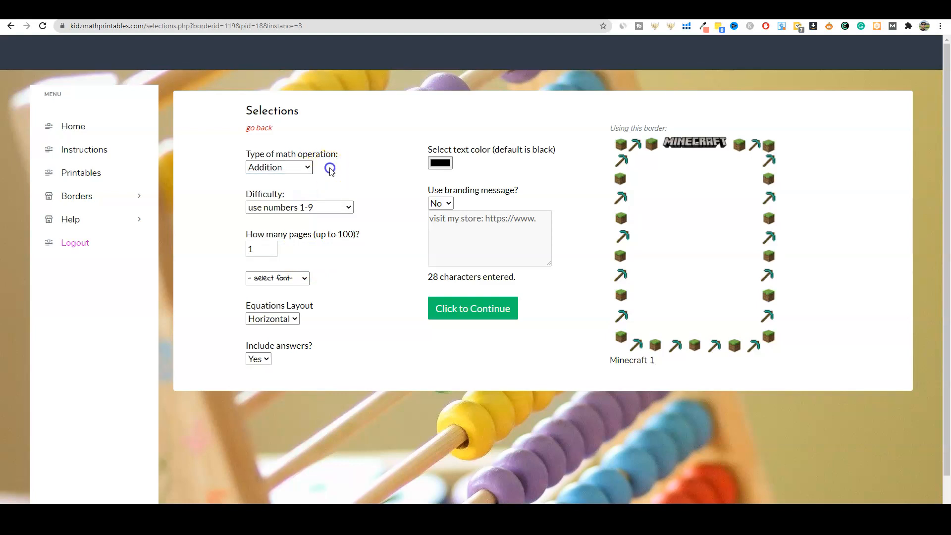
click(350, 209)
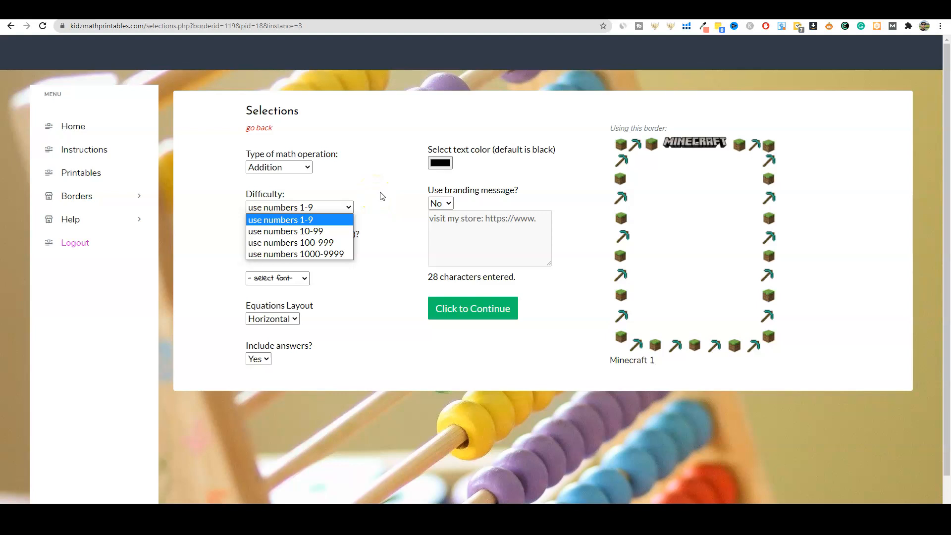
click(309, 166)
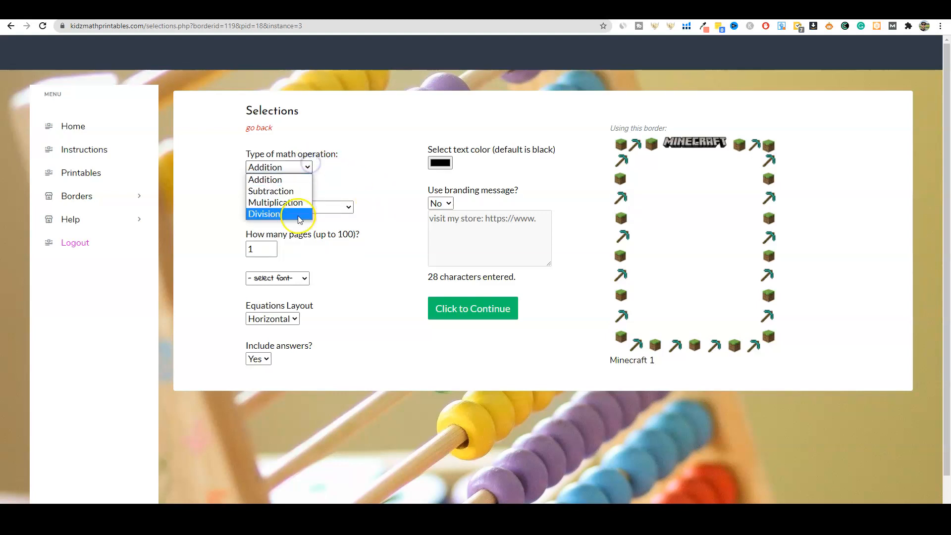
click(344, 182)
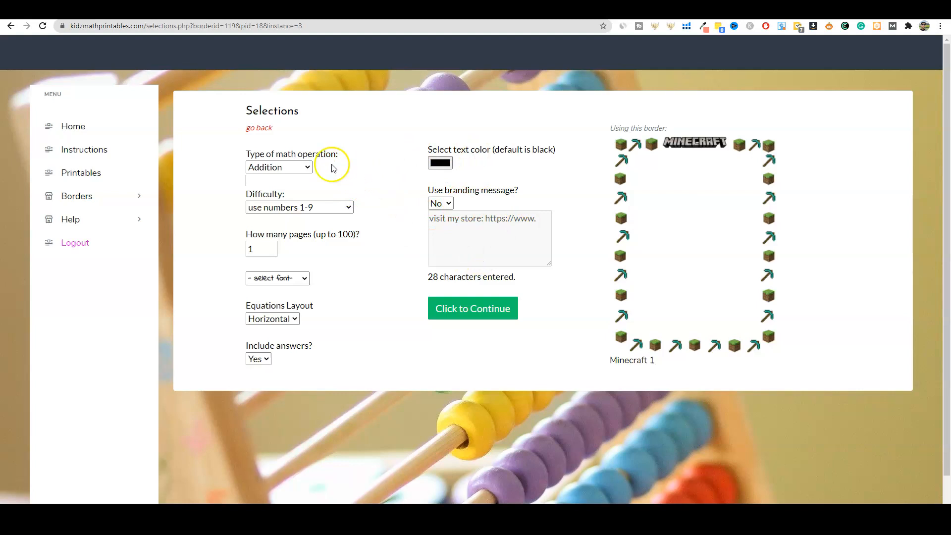
- Set the math operation to Addition and the difficulty to use numbers 1-9
click(308, 169)
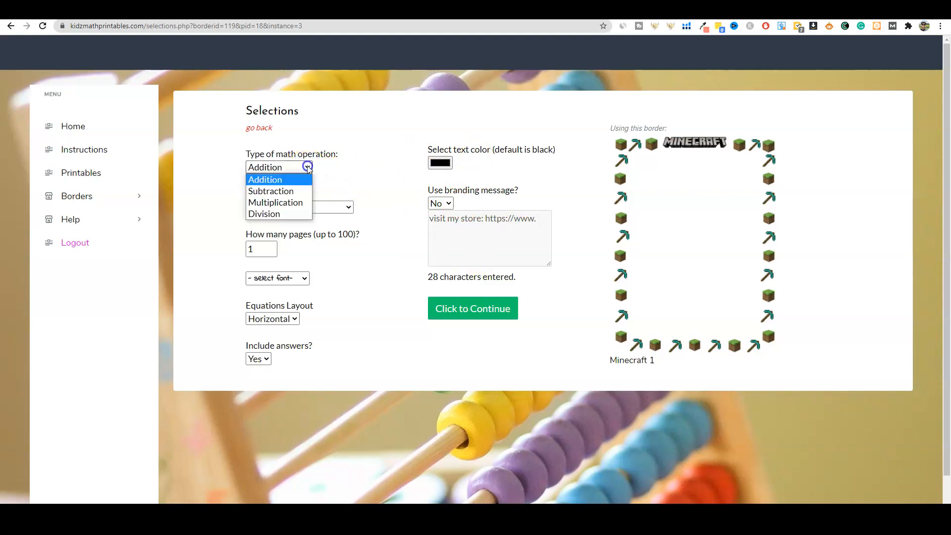
click(307, 182)
click(350, 205)
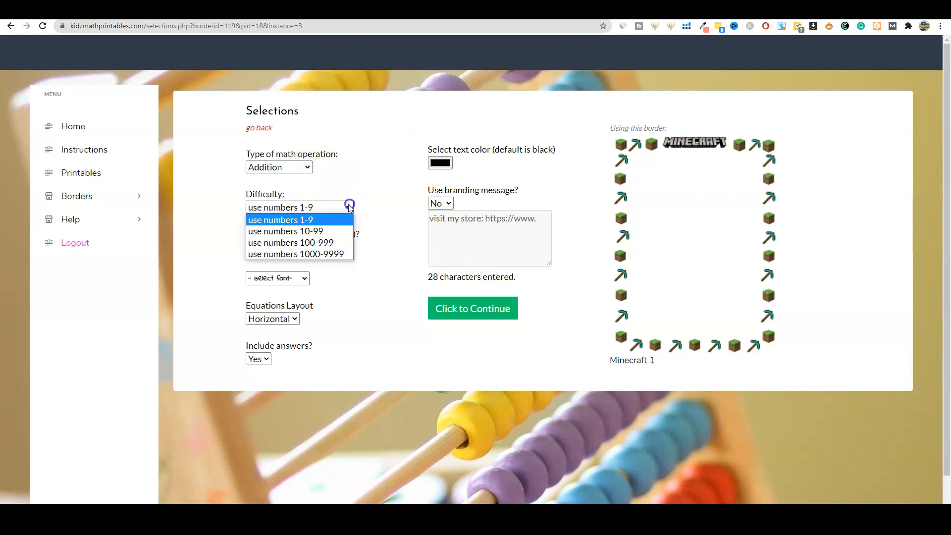
click(322, 218)
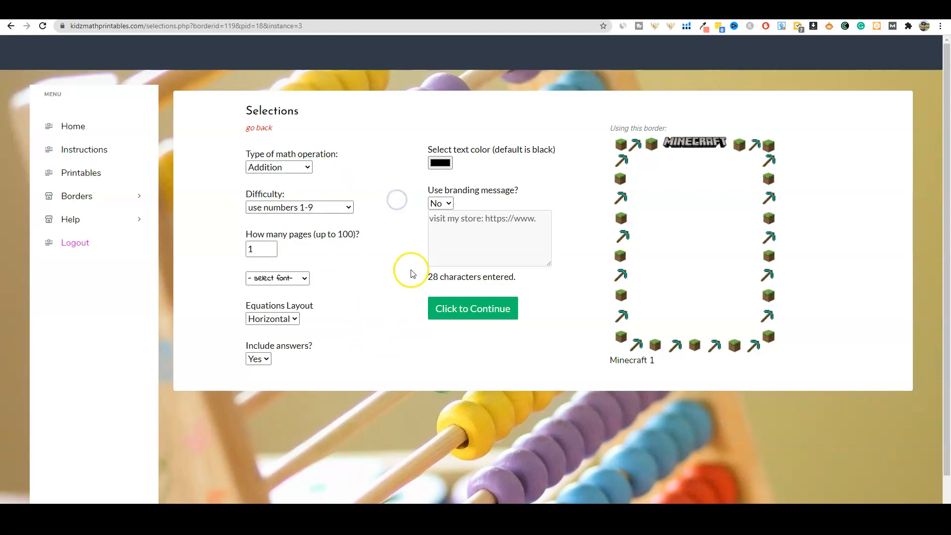
- Set the number of worksheet pages to 10
click(271, 247)
click(271, 246)
click(271, 246)
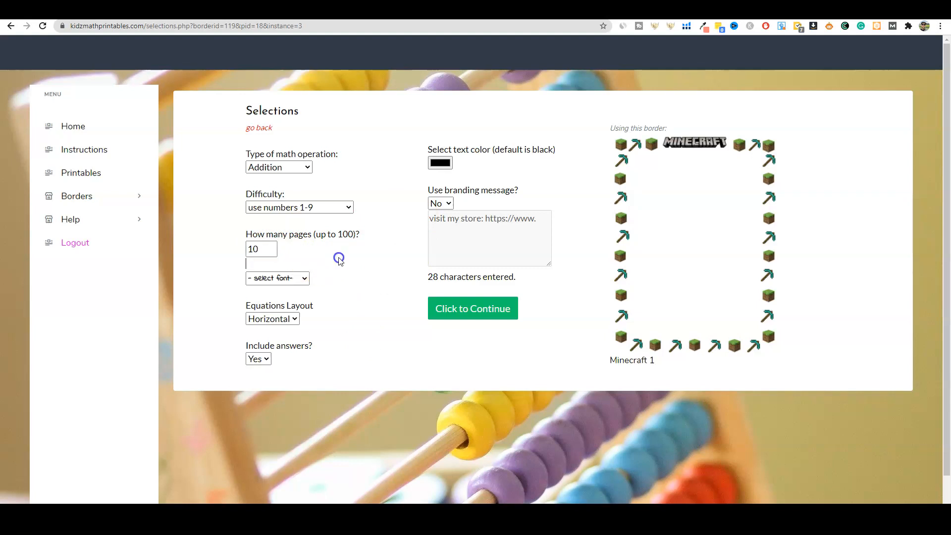
- Choose the Walter Turncoat font and the Horizontal equations layout for the worksheet
click(302, 279)
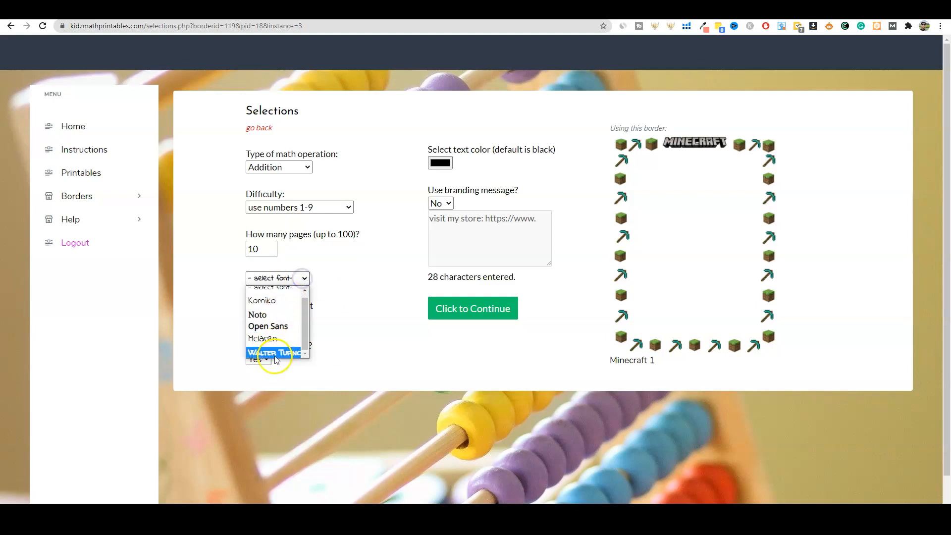
click(304, 338)
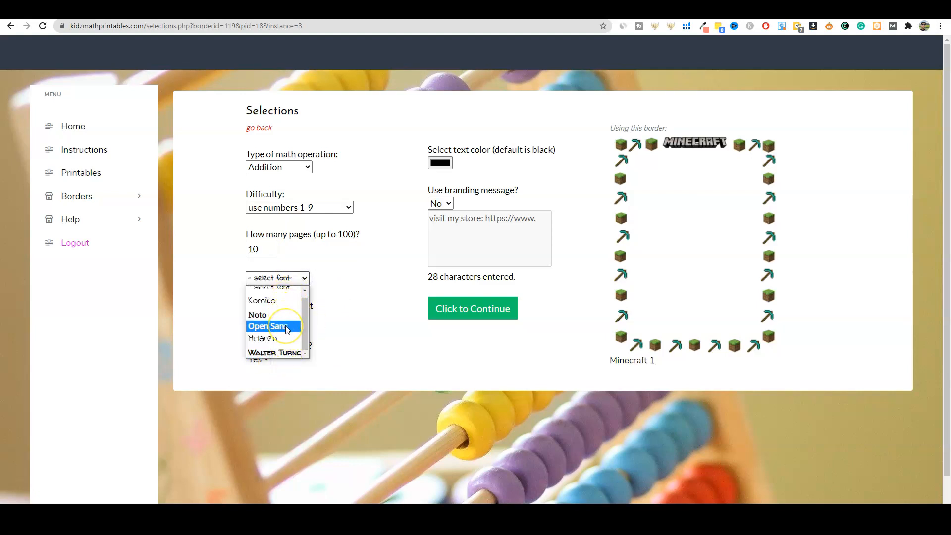
click(279, 354)
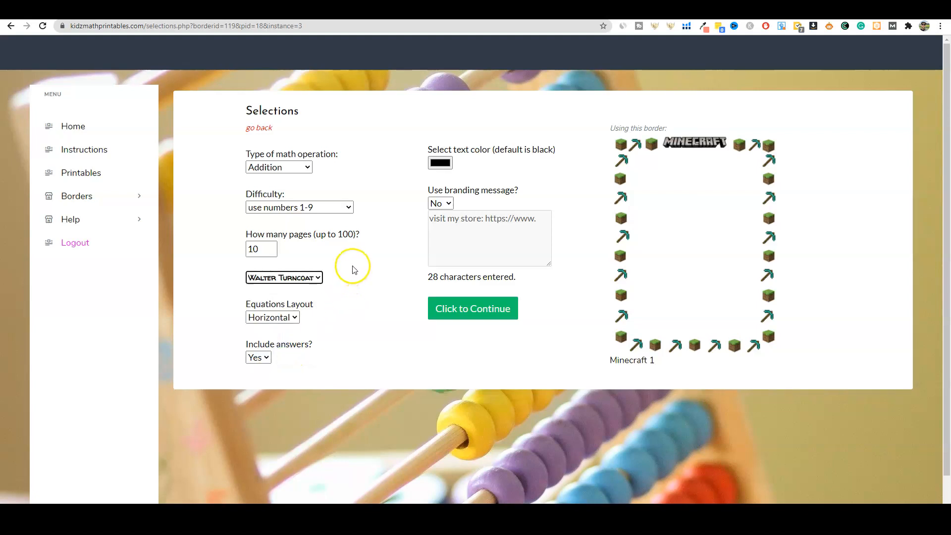
click(295, 318)
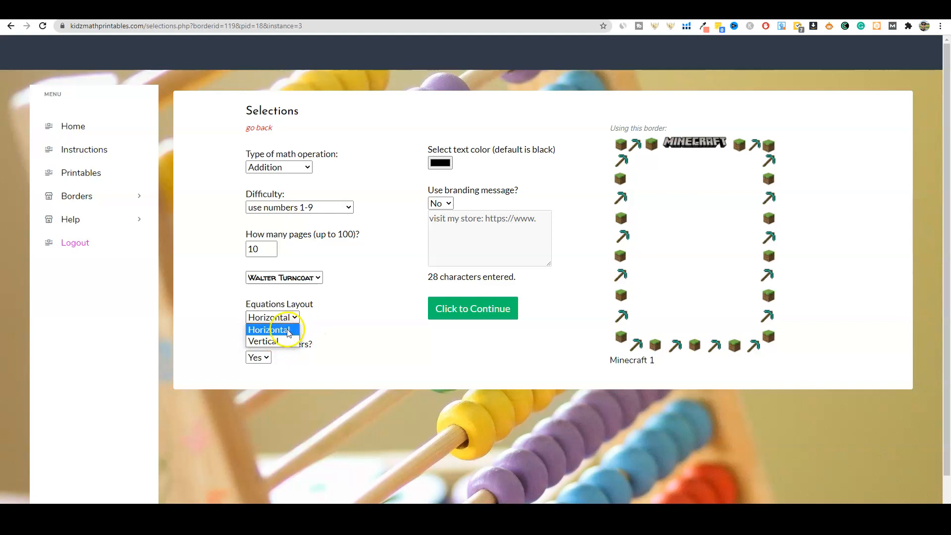
click(287, 331)
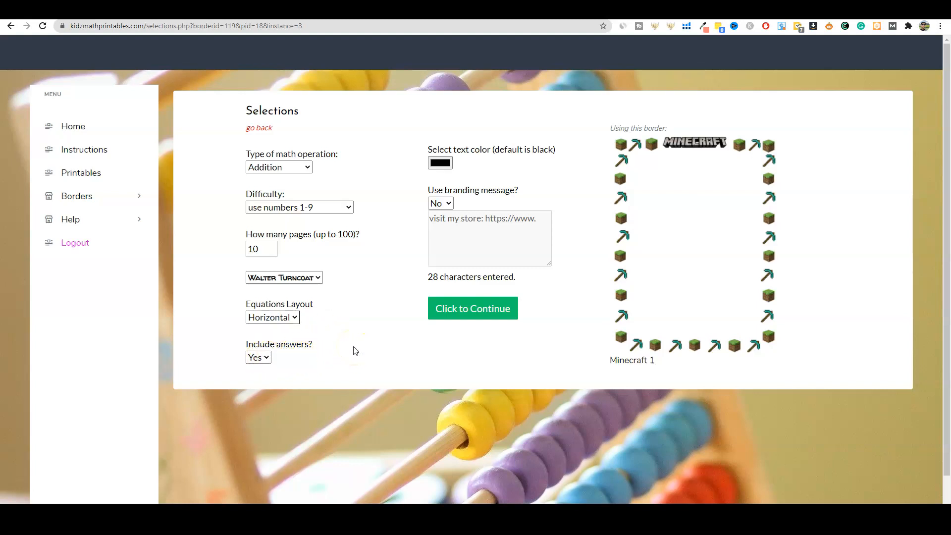
click(530, 227)
click(440, 203)
click(444, 225)
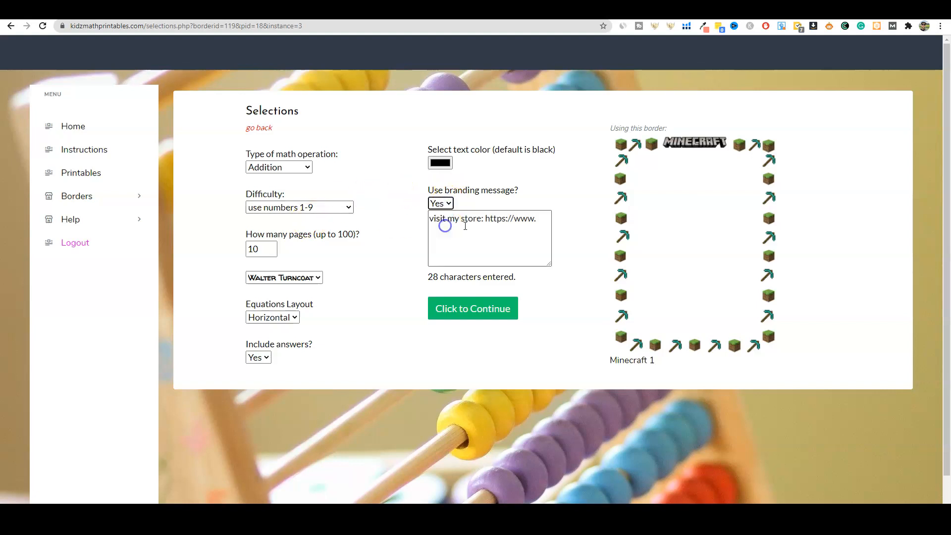
click(543, 219)
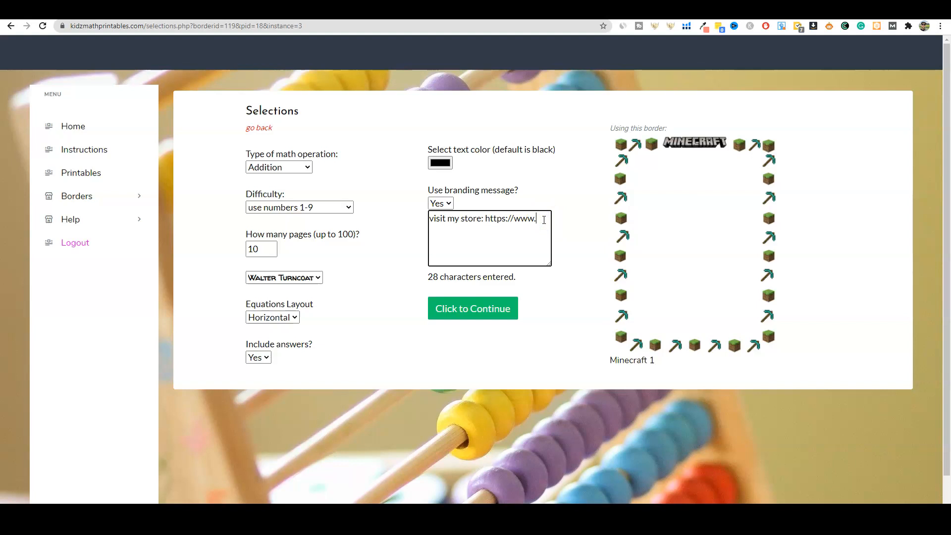
text(thisismymathprintableshop.com)
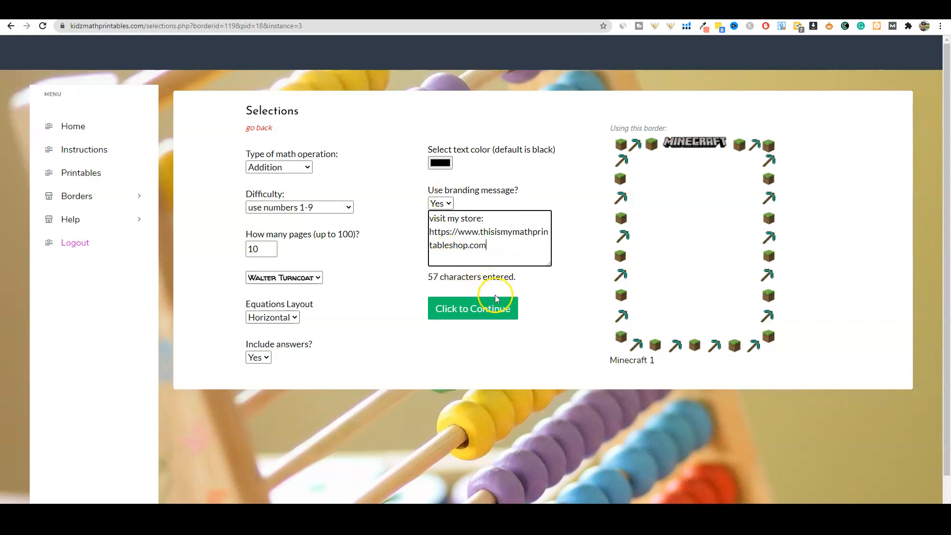
- Set the worksheet text color to a purple of about RGB 120, 17, 223
click(447, 162)
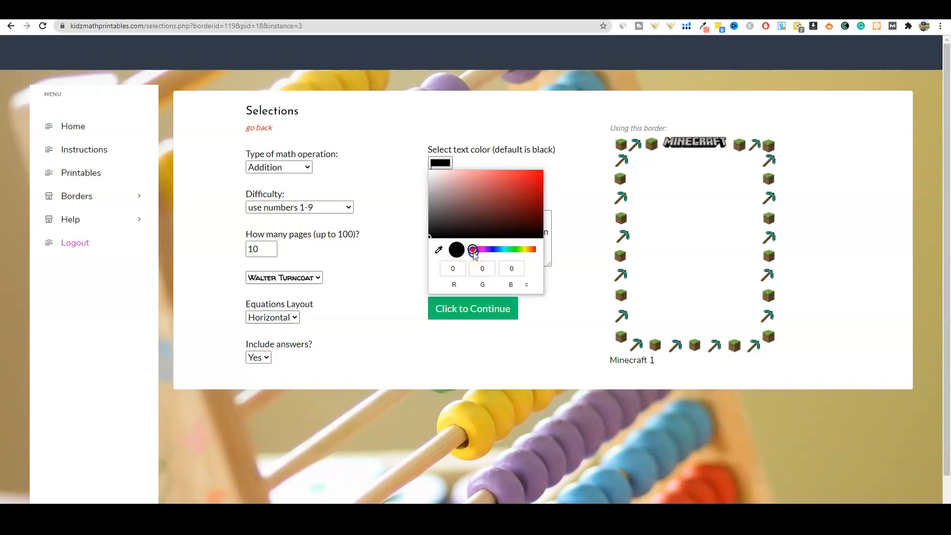
drag(484, 252, 489, 253)
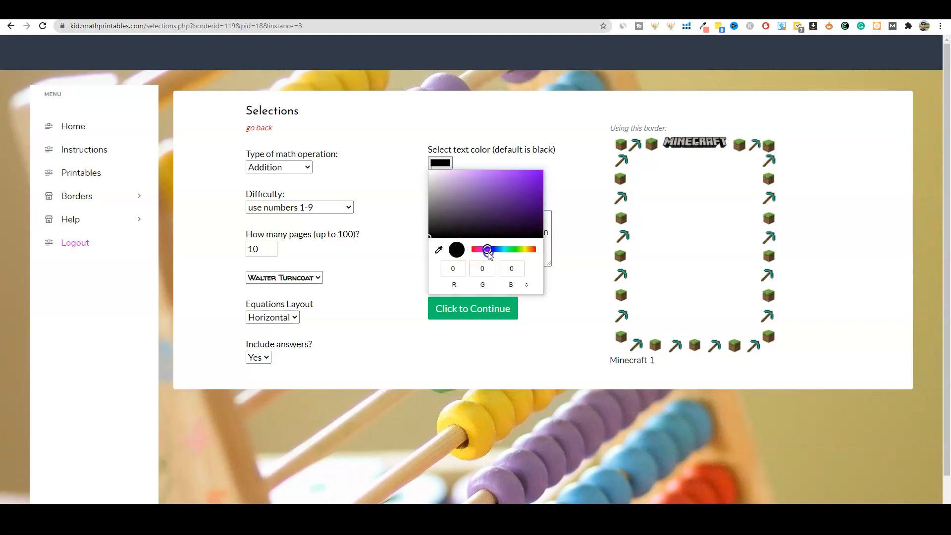
drag(526, 190, 530, 183)
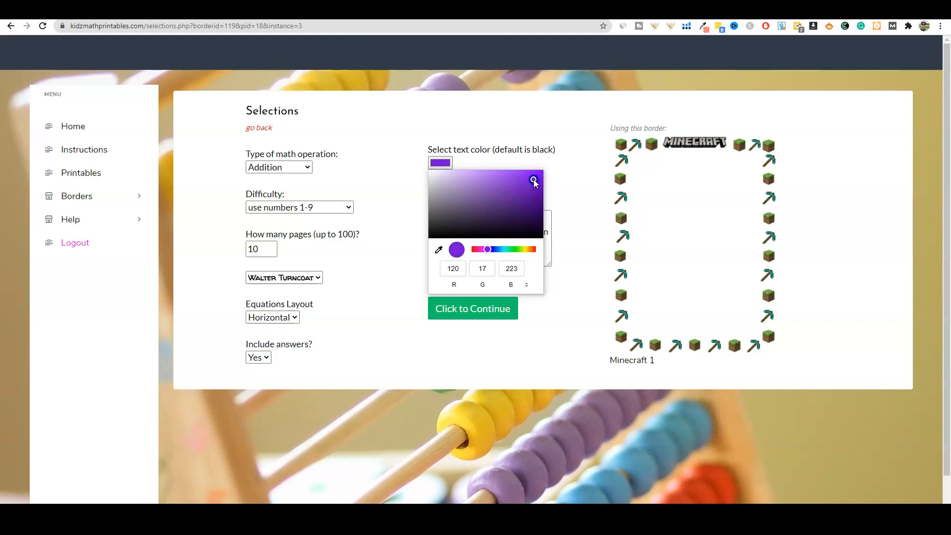
click(568, 162)
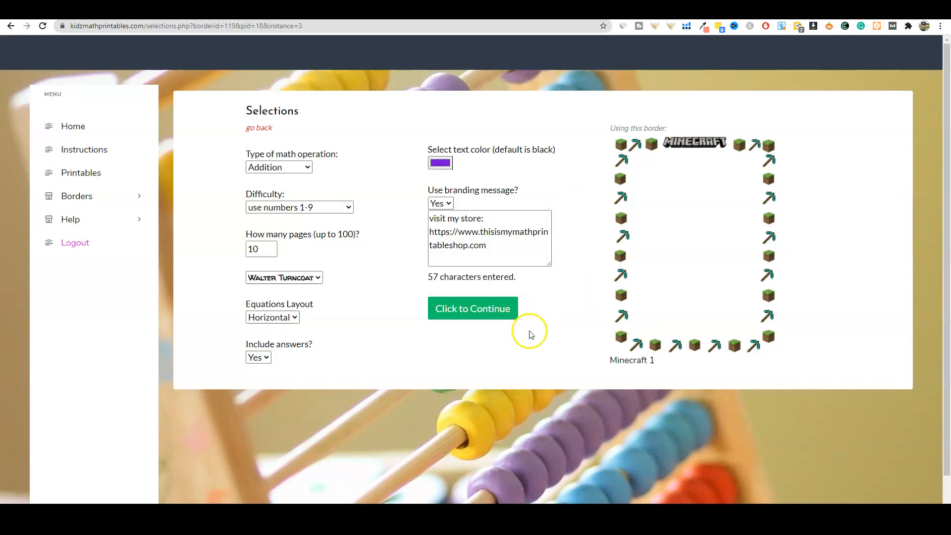
- Generate the worksheet and open the downloaded mathproblems.pdf in the PDF reader at 100% zoom
click(479, 322)
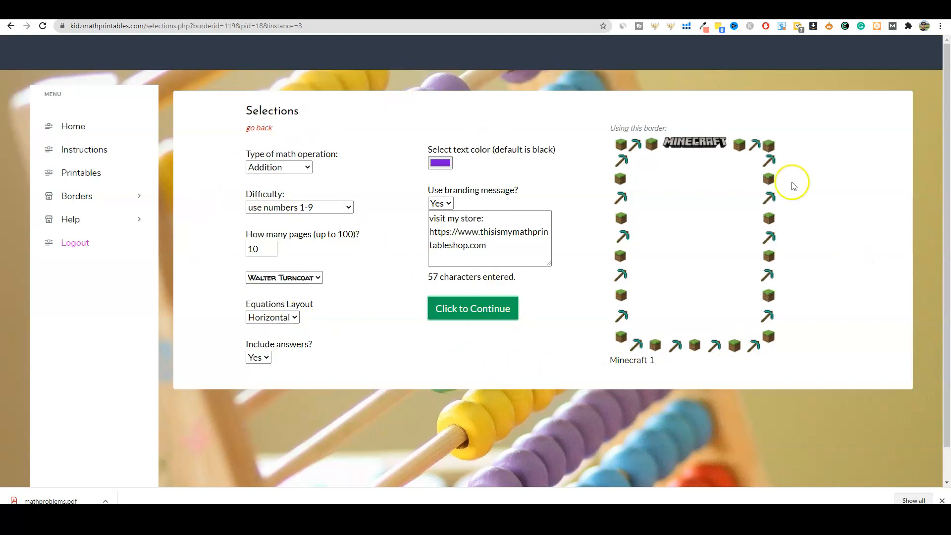
click(61, 500)
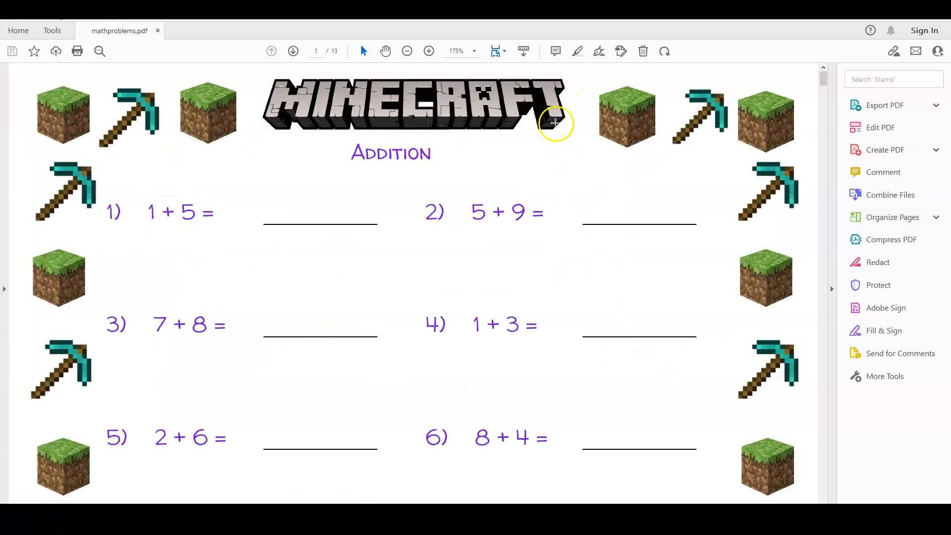
click(407, 51)
click(407, 51)
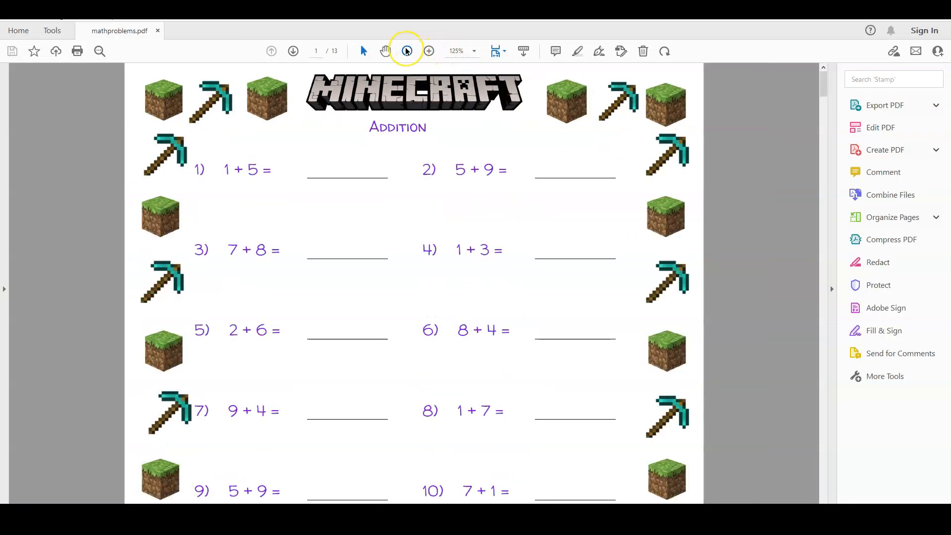
click(406, 51)
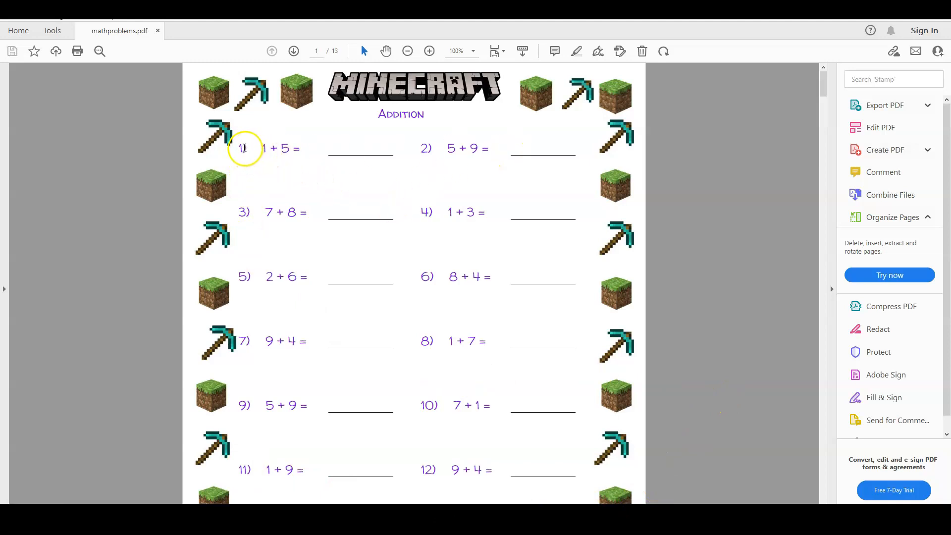
- Examine the first worksheet page, including the problem numbering, answer lines and the branding message at the page's foot
mouse_move(239, 147)
mouse_down()
mouse_move(308, 148)
mouse_move(240, 149)
mouse_up()
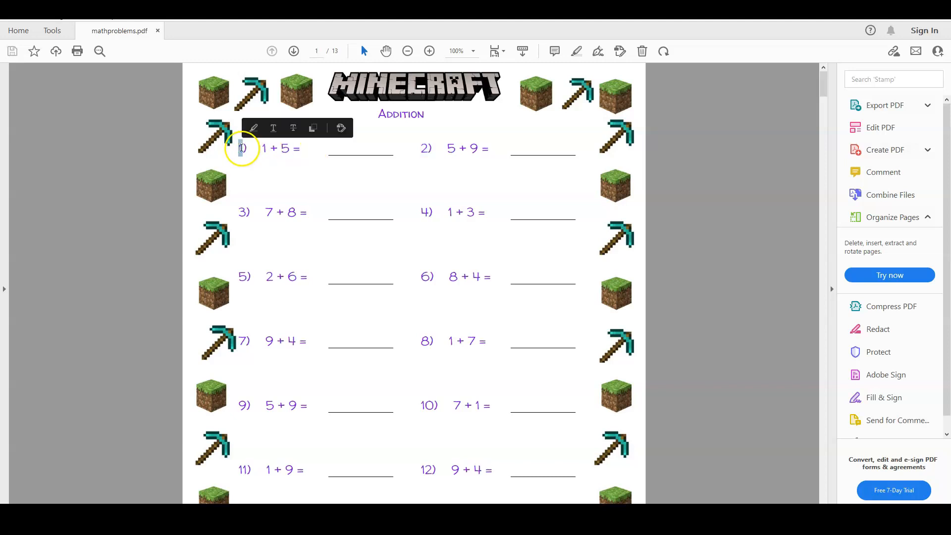
click(346, 172)
click(361, 143)
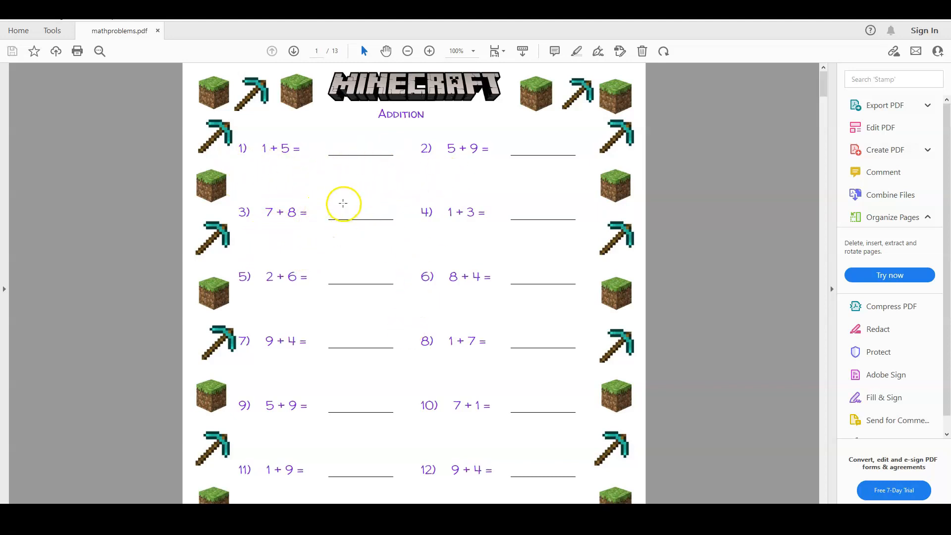
scroll(477, 285, down, 5)
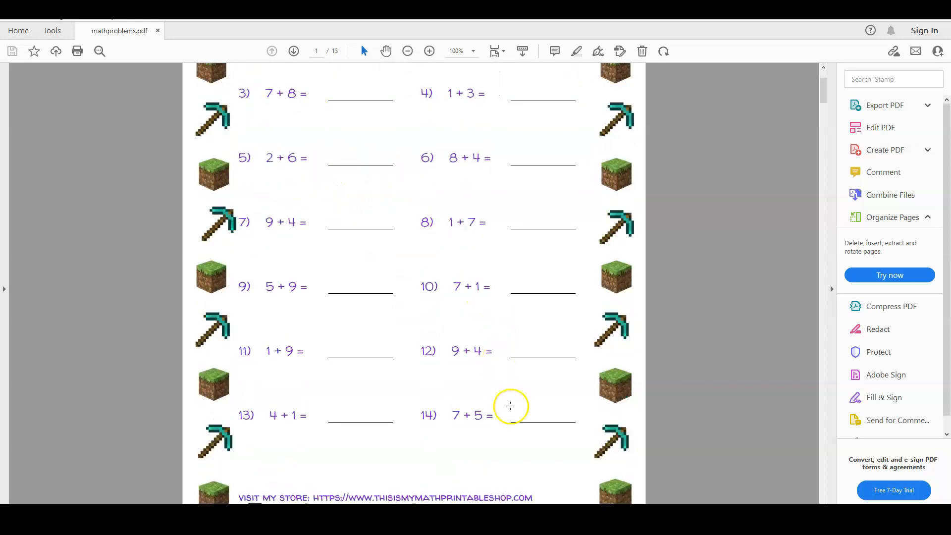
scroll(460, 376, up, 5)
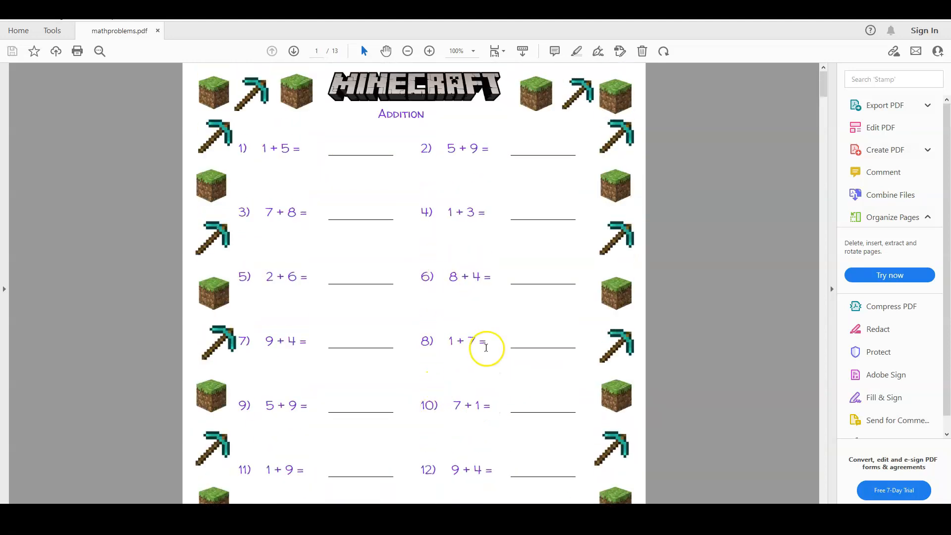
- Examine the first three addition worksheet pages, including the Minecraft border, the continuous problem numbering and the branding message
scroll(484, 349, down, 6)
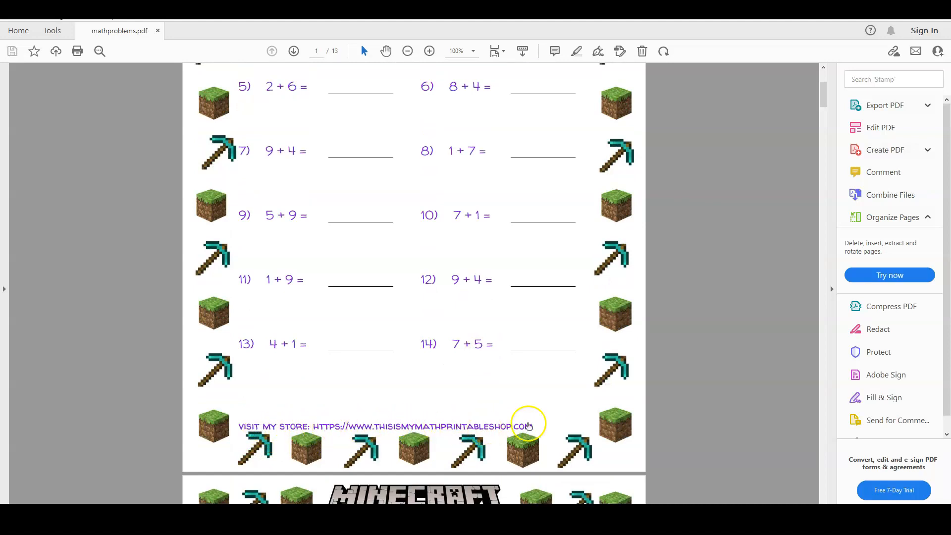
scroll(560, 419, up, 6)
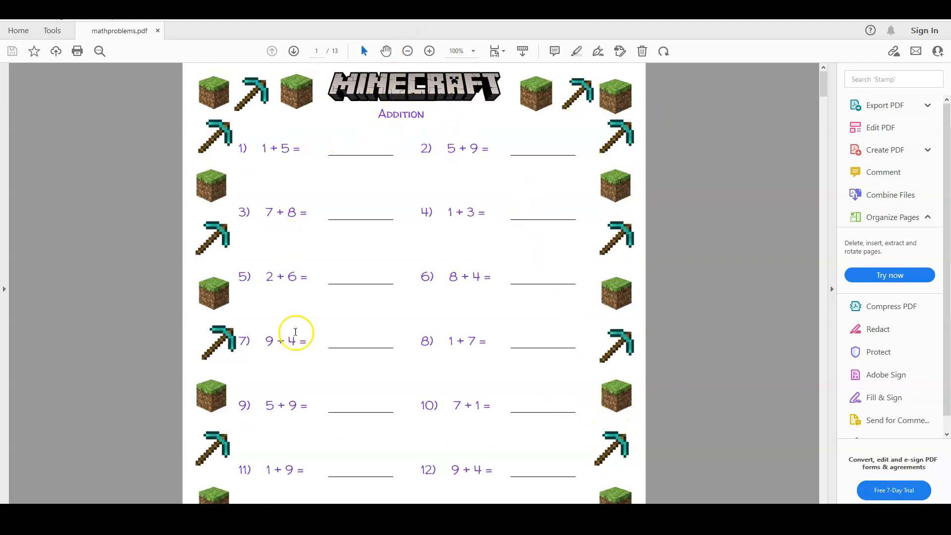
scroll(426, 329, down, 12)
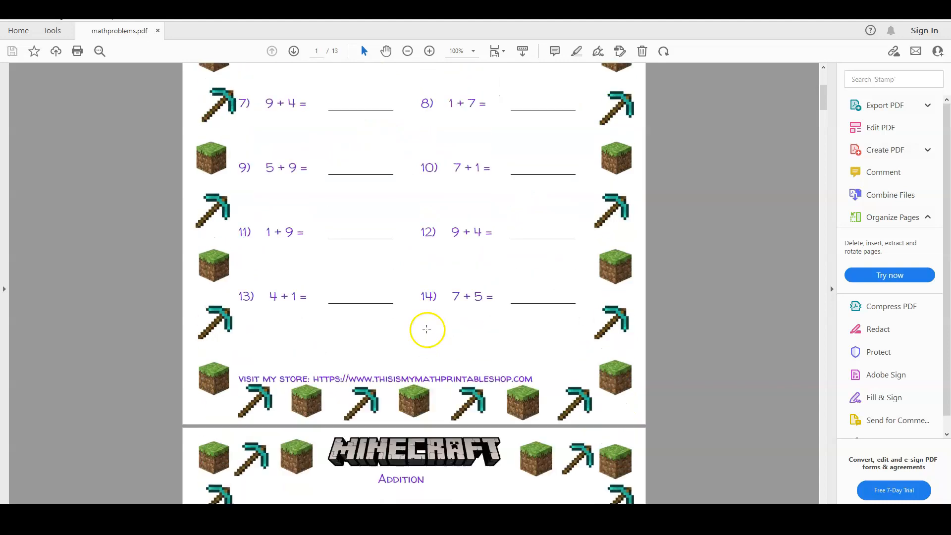
scroll(451, 313, down, 1)
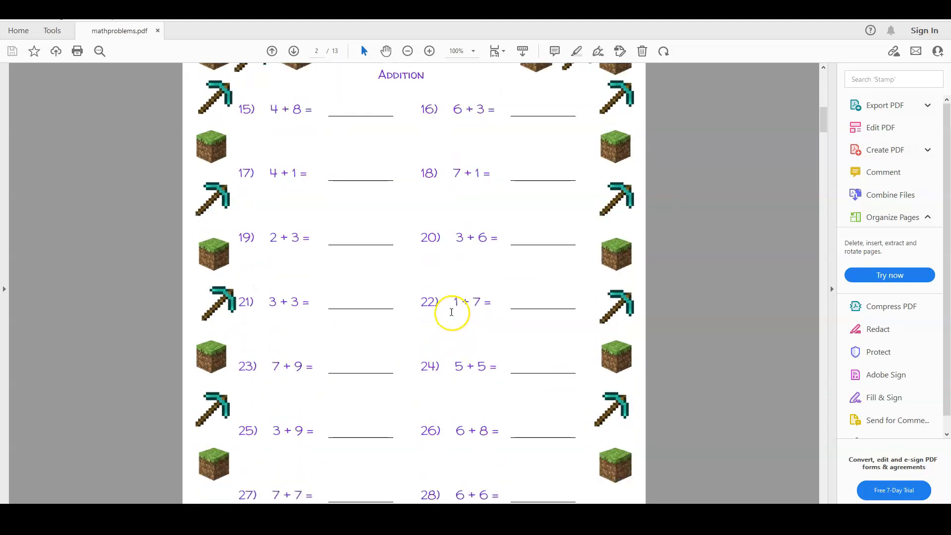
scroll(450, 312, up, 3)
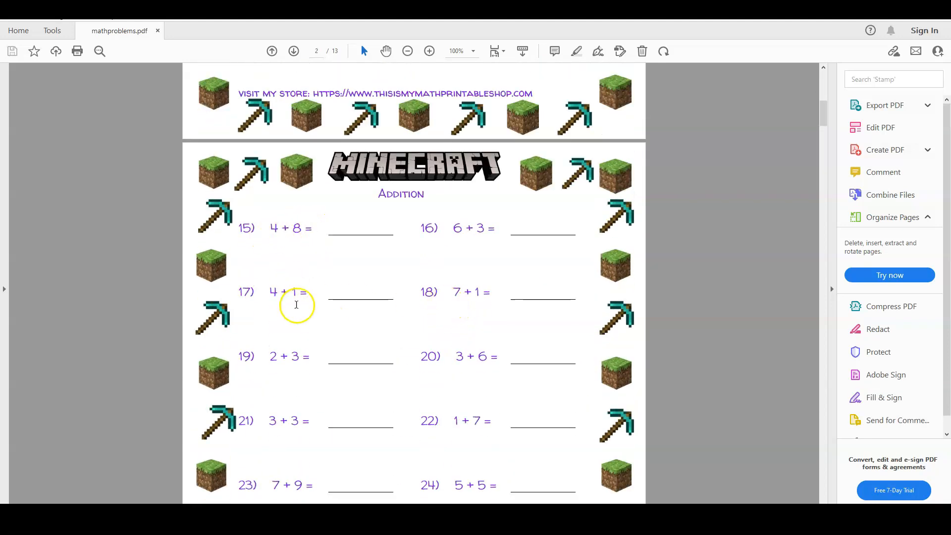
scroll(312, 323, down, 3)
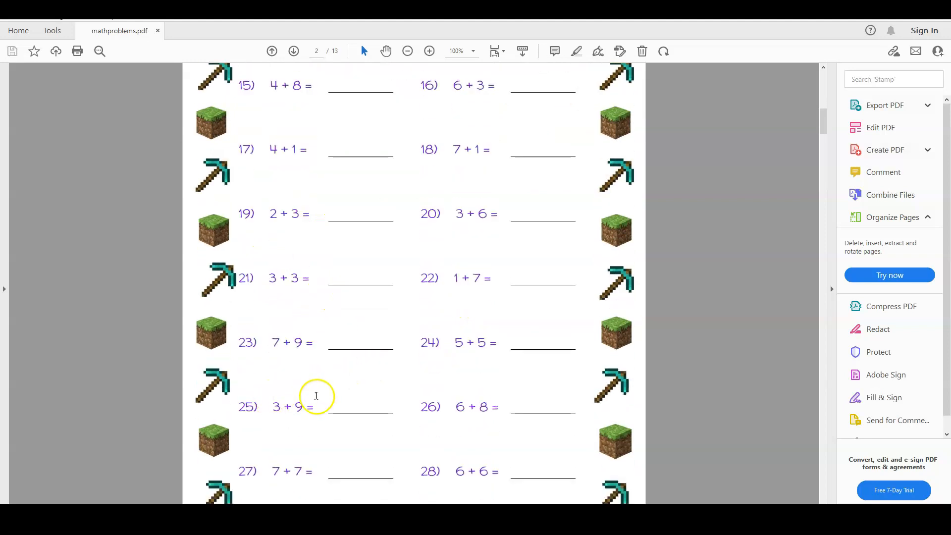
scroll(486, 317, down, 10)
scroll(488, 321, down, 2)
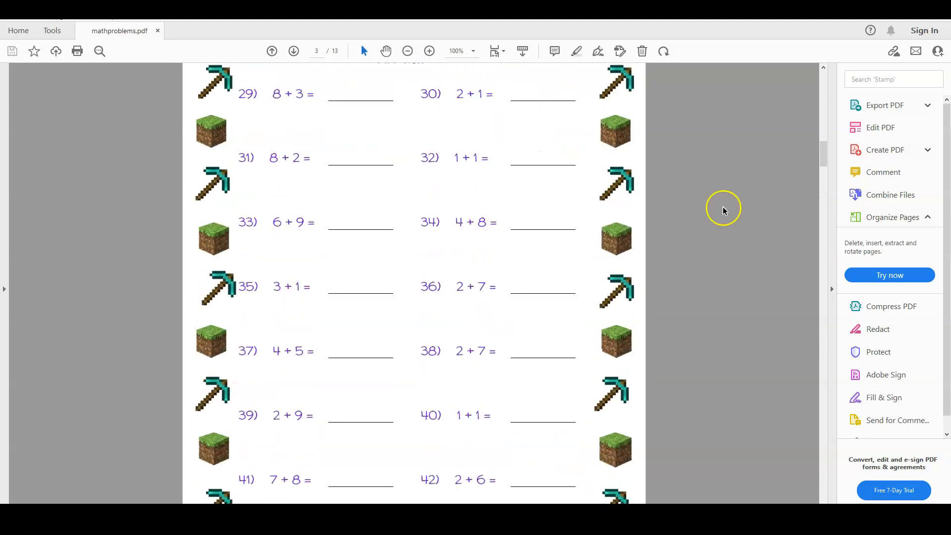
- Examine the answer pages at the end of the addition PDF, from the first answer through to the last page
drag(822, 155, 828, 417)
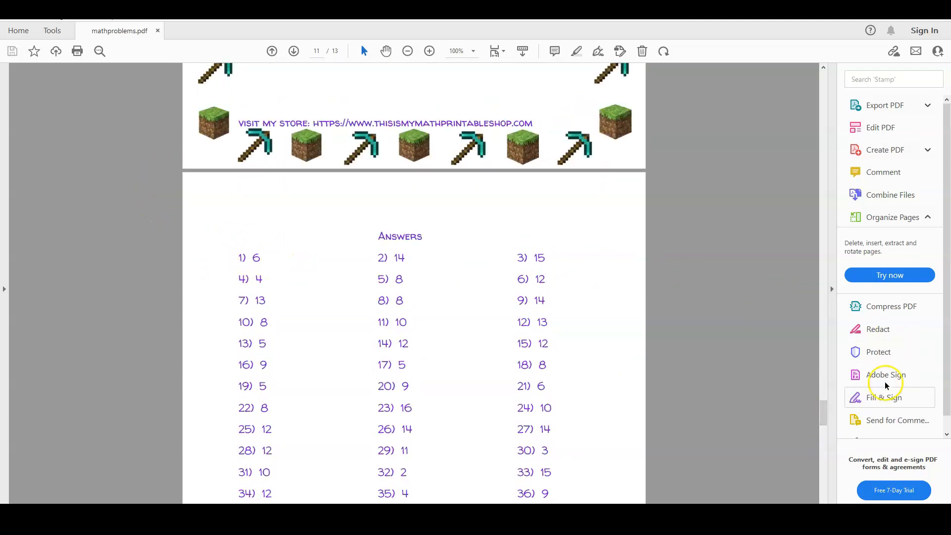
drag(822, 409, 836, 79)
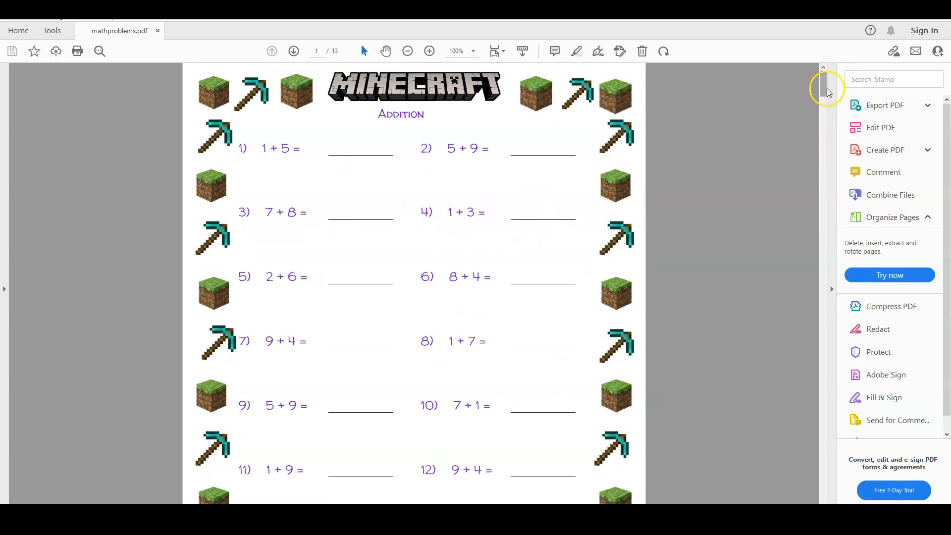
drag(825, 87, 780, 446)
scroll(535, 302, up, 10)
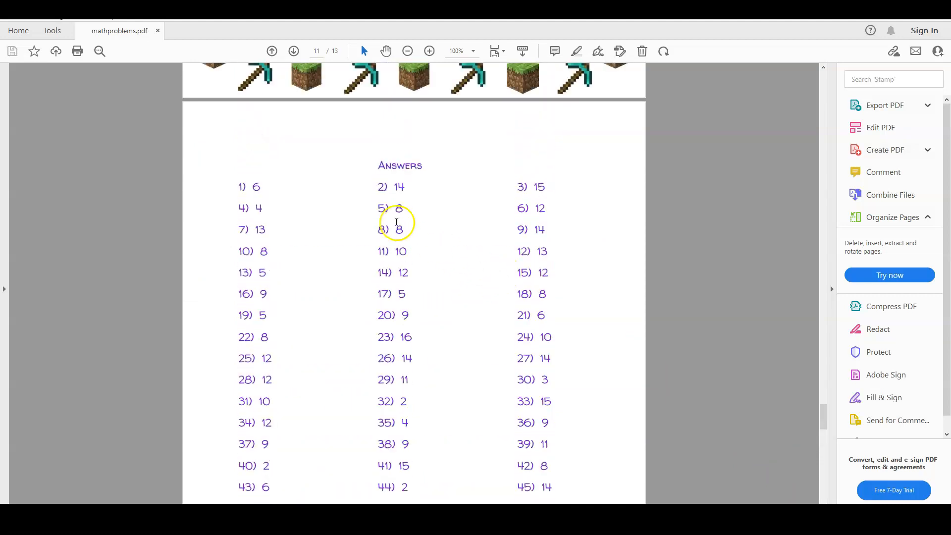
drag(262, 208, 361, 223)
scroll(586, 272, down, 10)
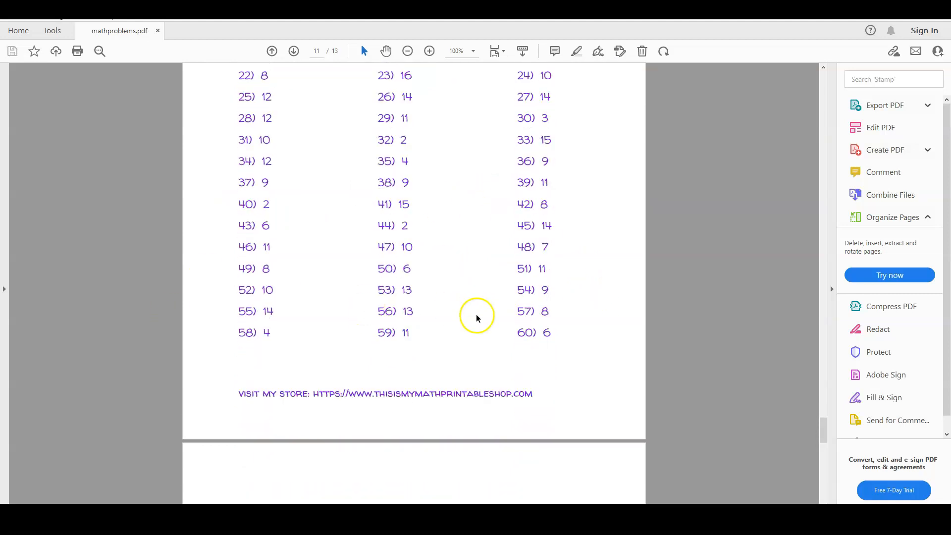
scroll(496, 282, down, 2)
scroll(497, 283, up, 15)
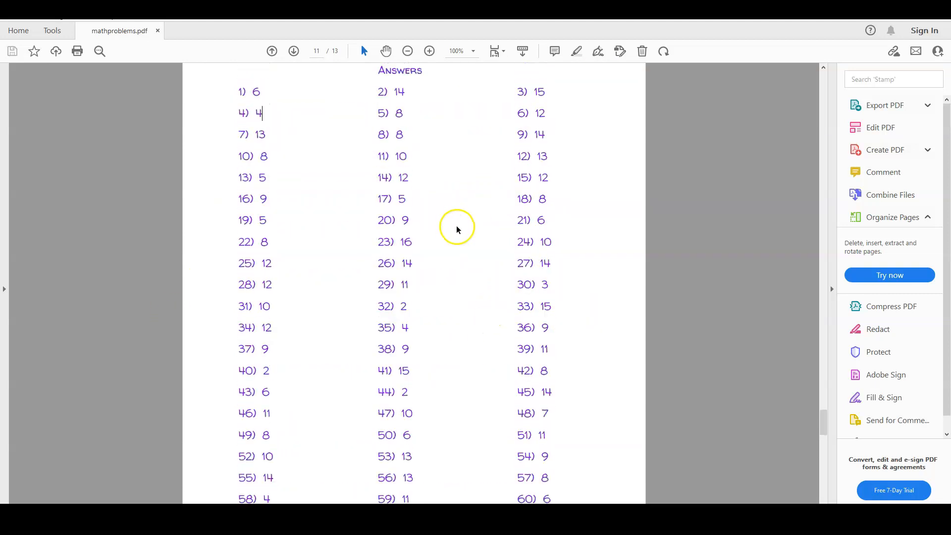
scroll(407, 237, up, 1)
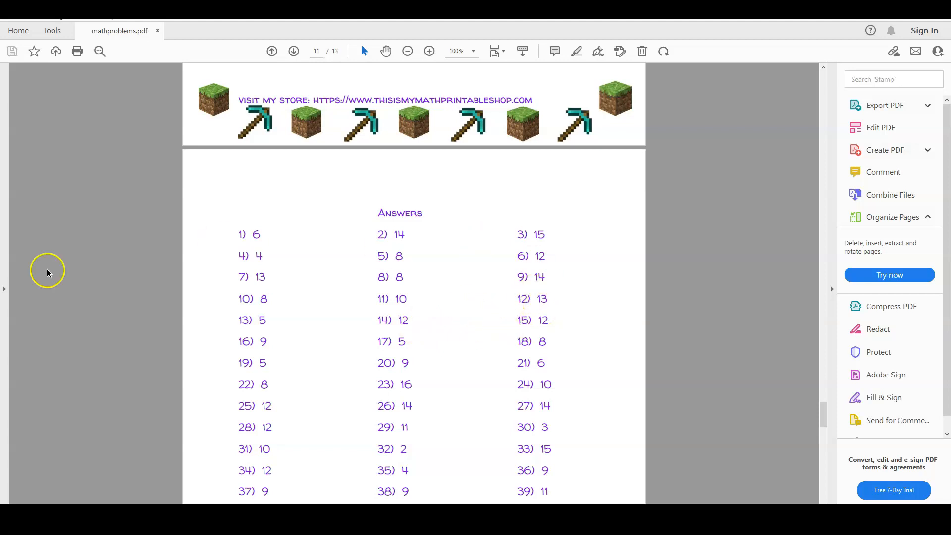
scroll(484, 341, down, 20)
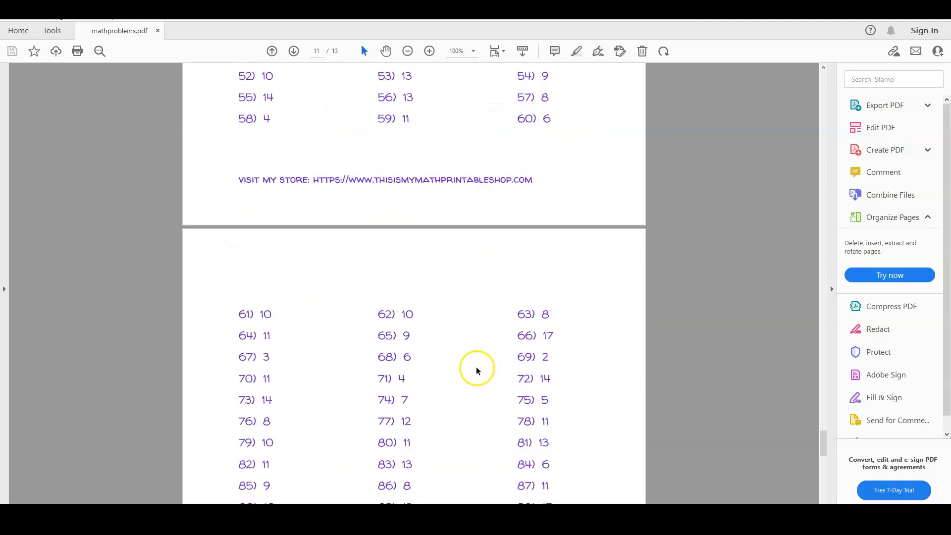
scroll(478, 367, down, 6)
scroll(520, 330, up, 4)
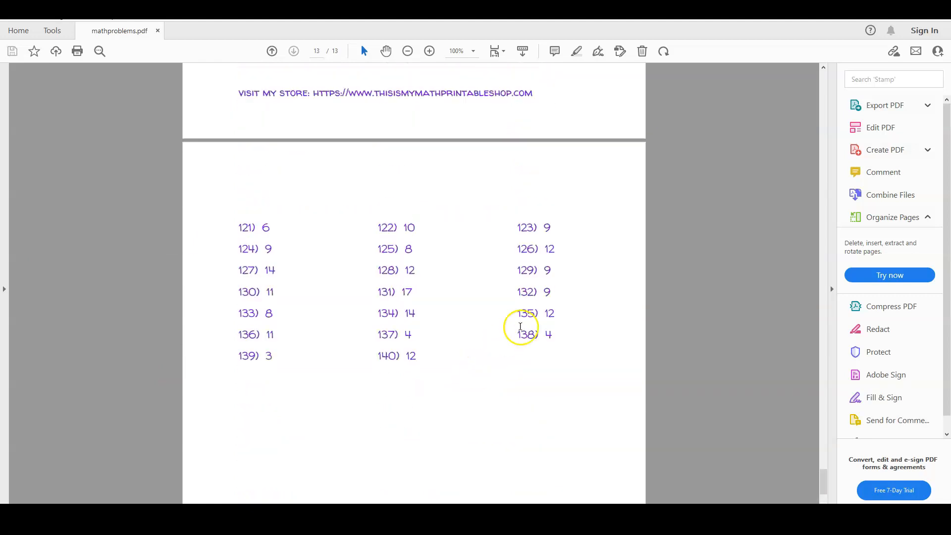
- Switch back to Kidz Math Printables in the browser, return to the border selection and use the Fast Foodie border
click(895, 5)
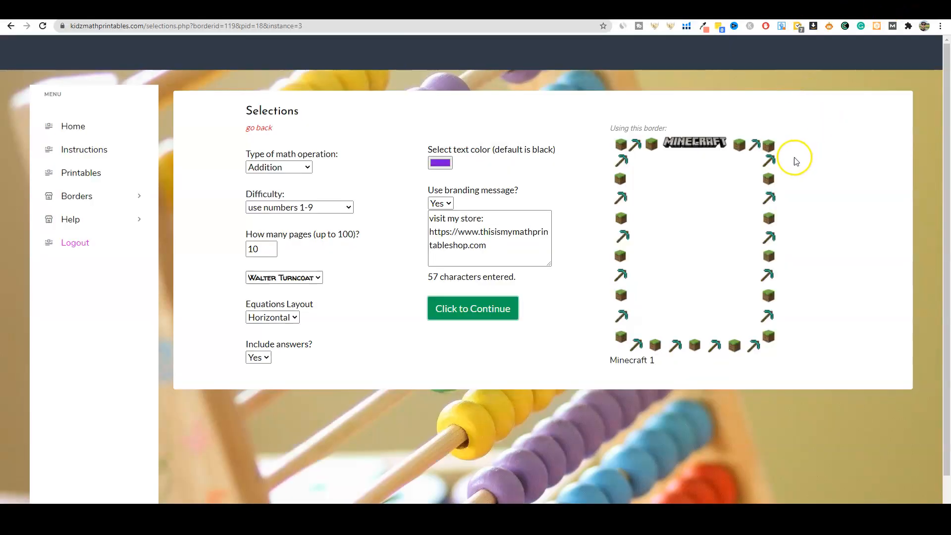
click(353, 136)
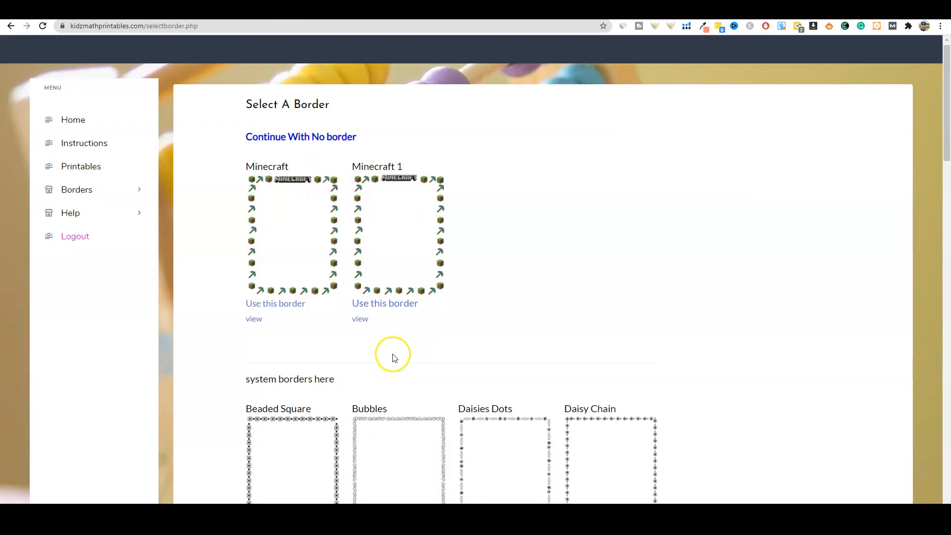
scroll(394, 357, down, 9)
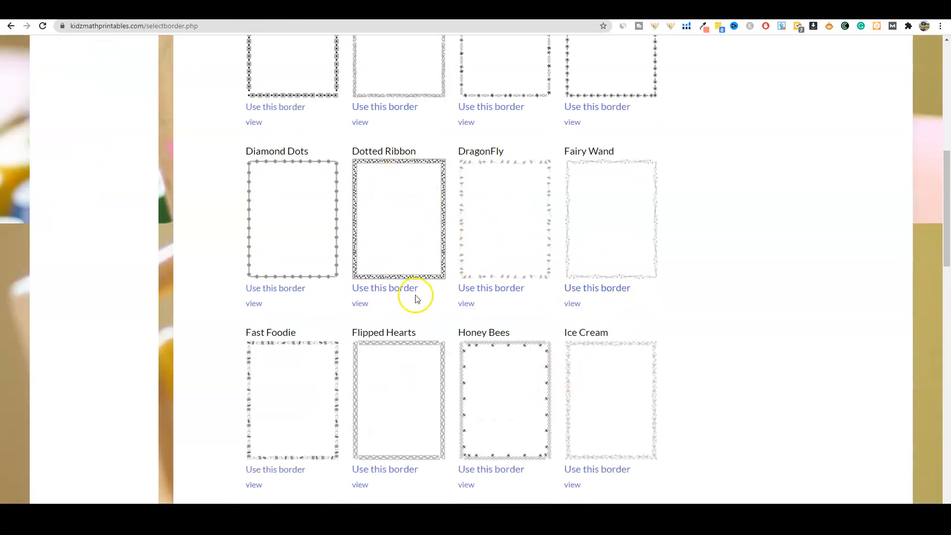
scroll(416, 298, down, 2)
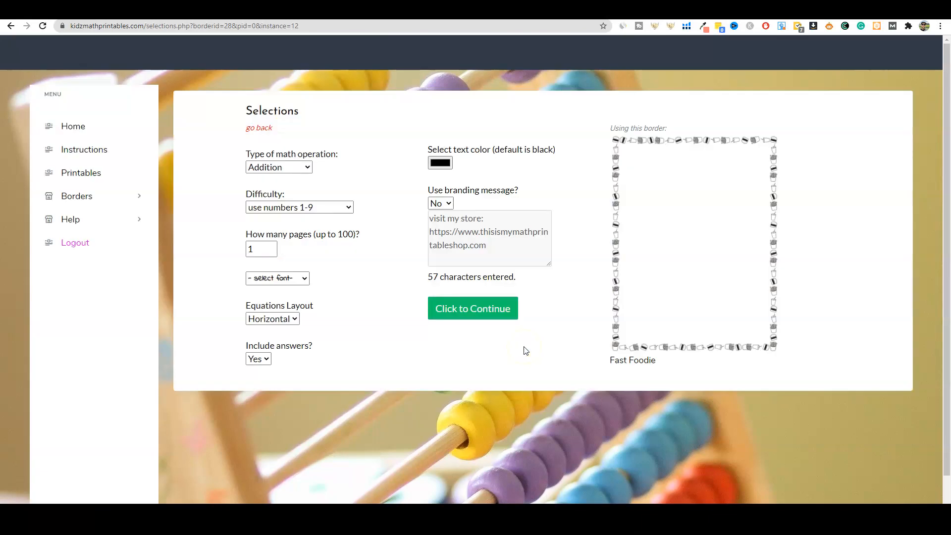
- Set the math operation to Multiplication, the difficulty to numbers 1000-9999 and the number of pages to 5
click(301, 167)
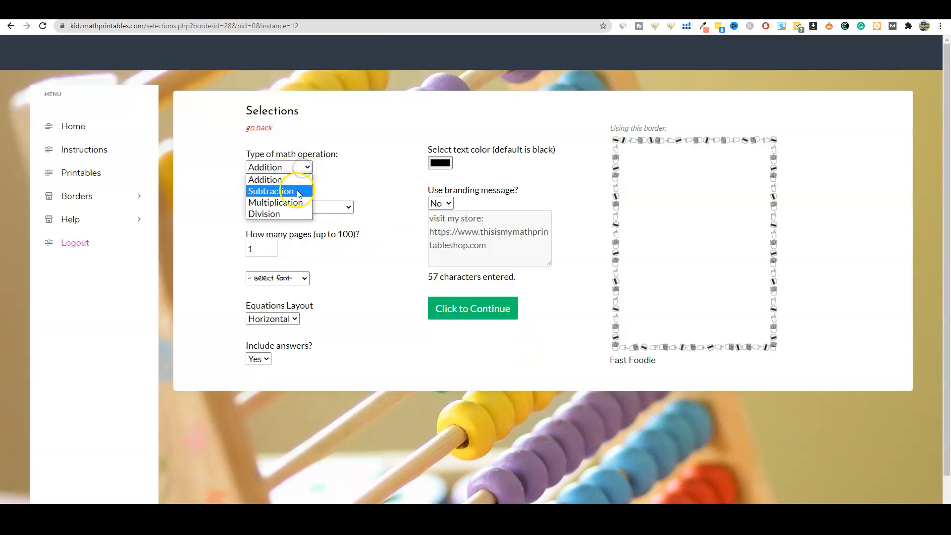
click(292, 203)
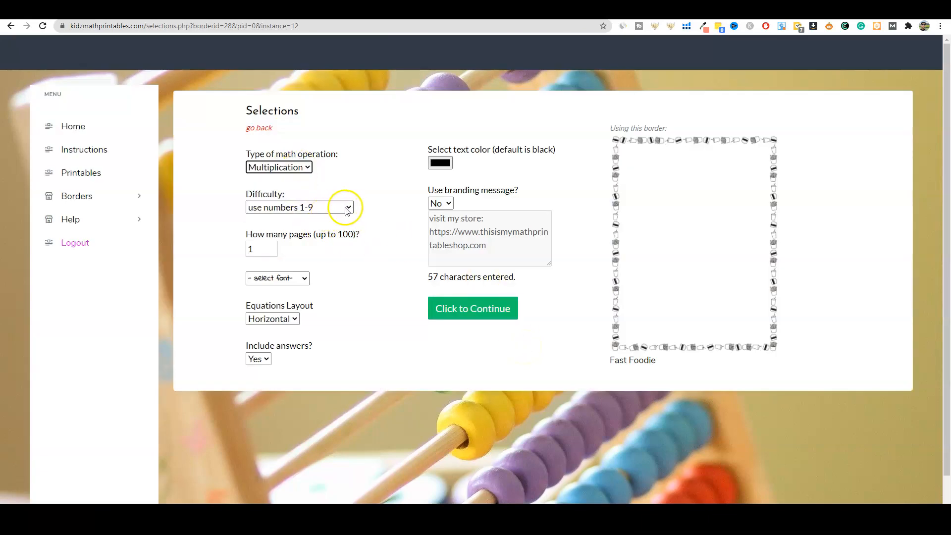
click(349, 208)
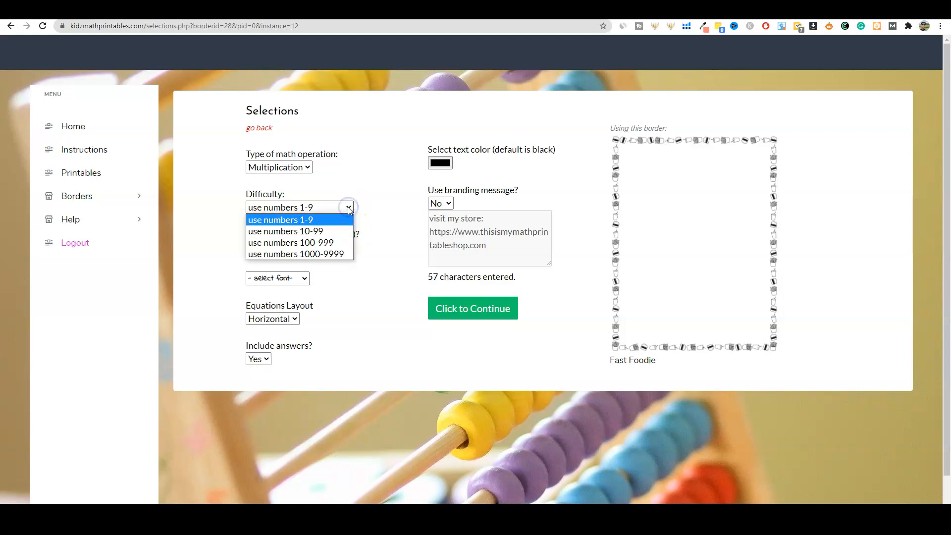
click(337, 253)
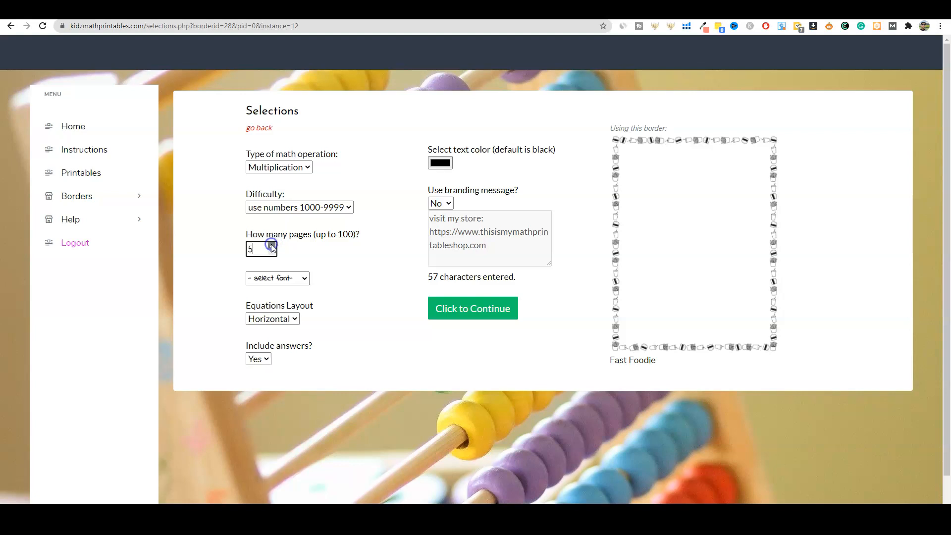
- Set the worksheet font to Open Sans and the equations layout to Vertical
click(304, 278)
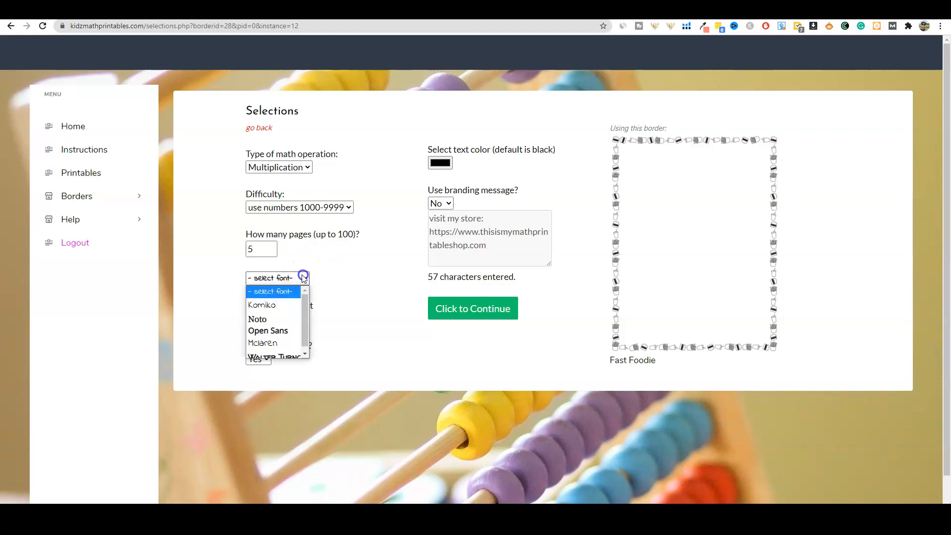
click(282, 329)
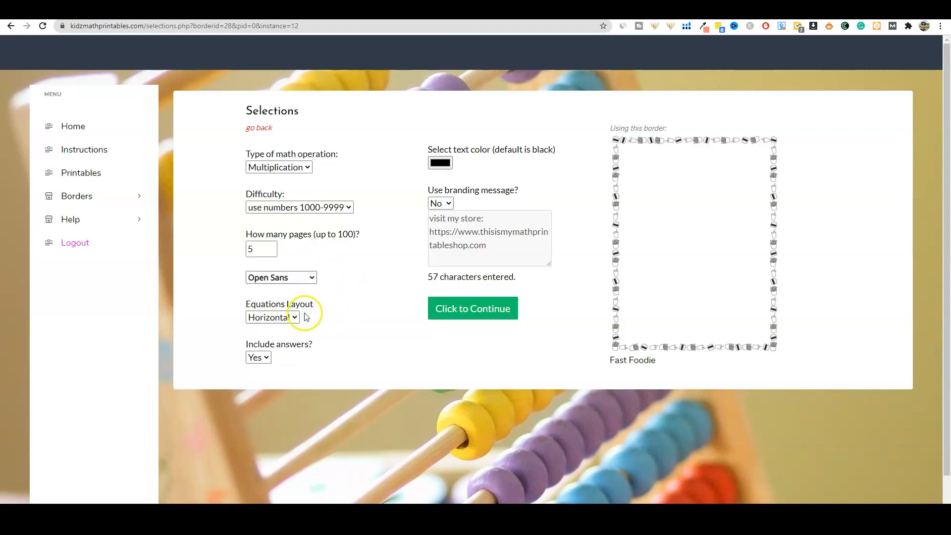
click(292, 317)
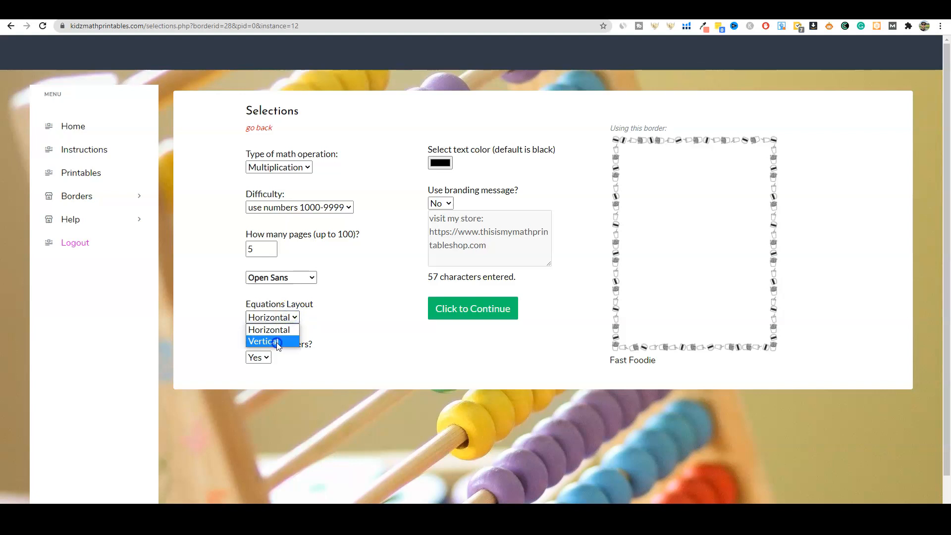
click(278, 343)
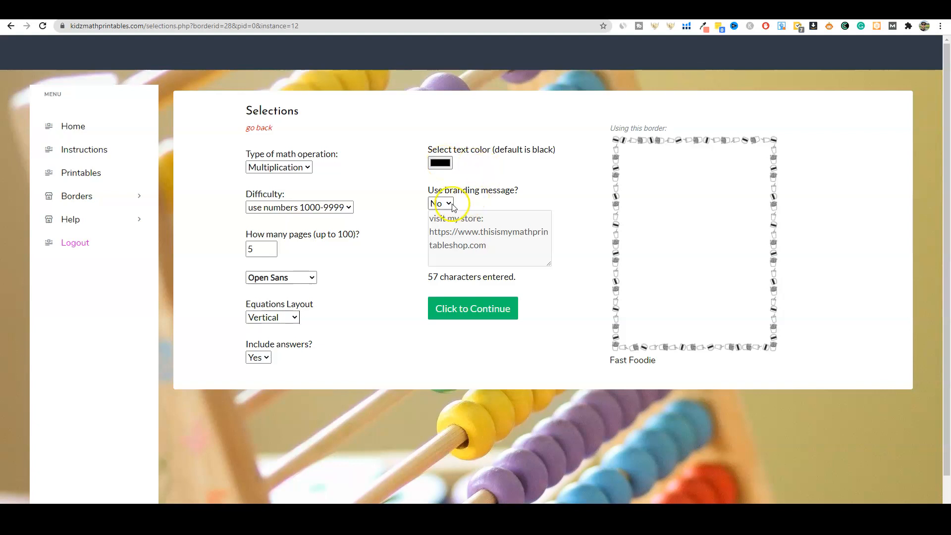
- Generate the multiplication worksheet and open the downloaded mathproblems (1).pdf in the PDF reader at 125% zoom
click(479, 315)
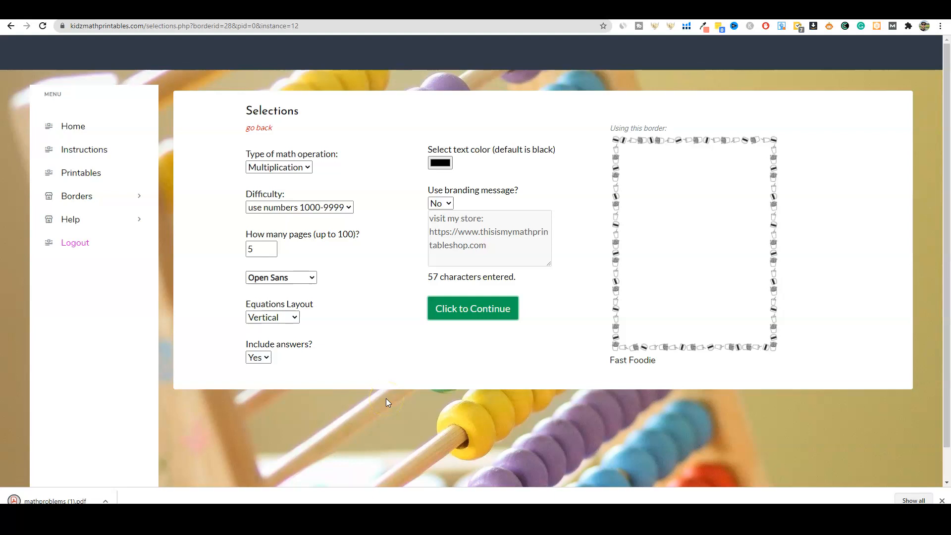
click(63, 503)
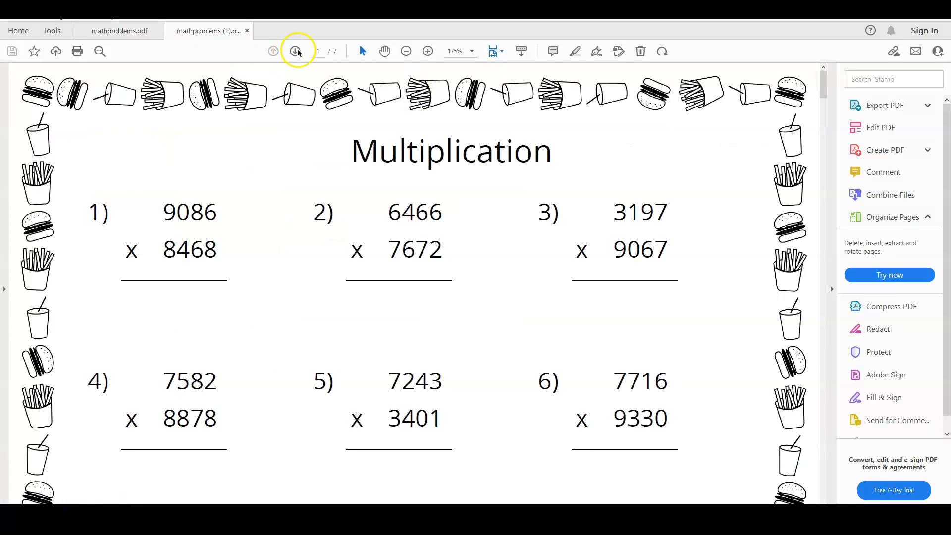
click(406, 51)
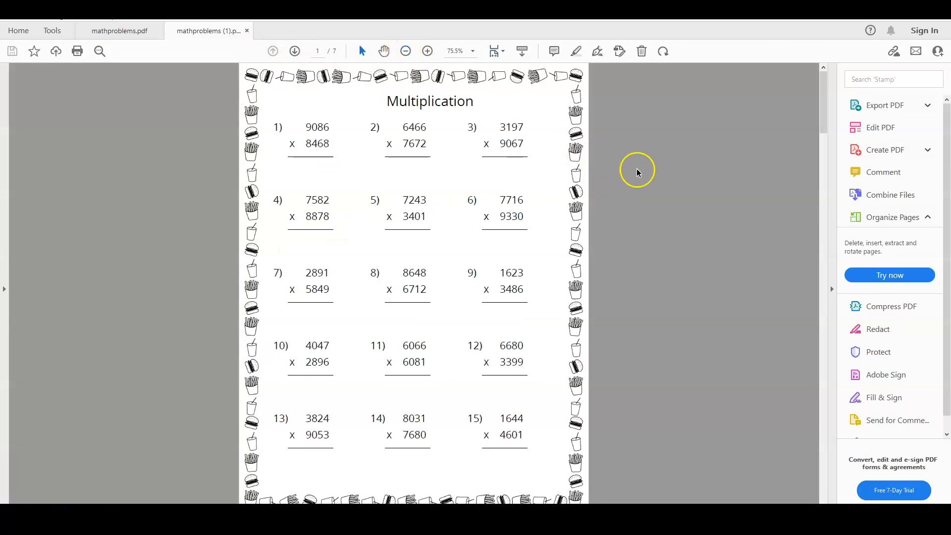
double_click(427, 51)
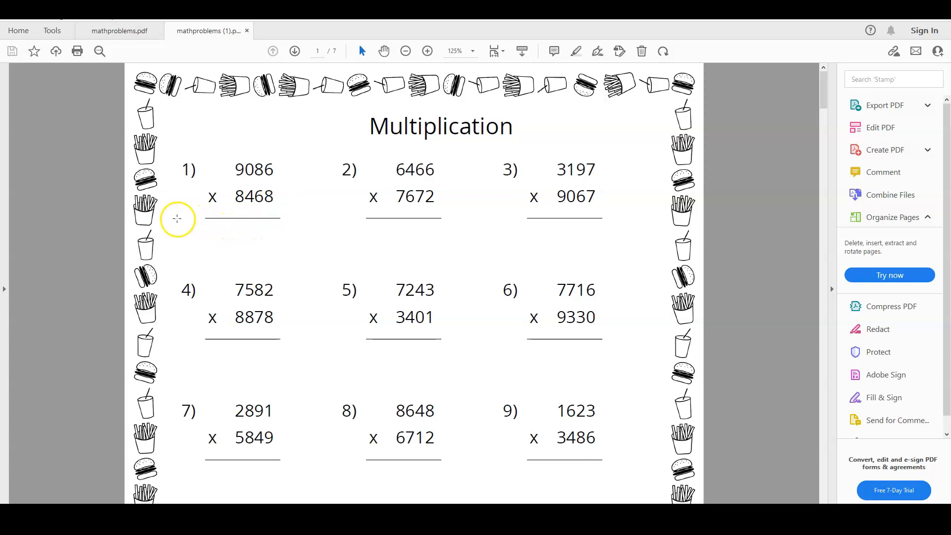
- Examine the first two multiplication worksheet pages, including the vertical problem layout, the space for working and the fast-food border
mouse_move(174, 218)
mouse_down()
mouse_move(214, 259)
mouse_move(310, 279)
mouse_move(182, 230)
mouse_up()
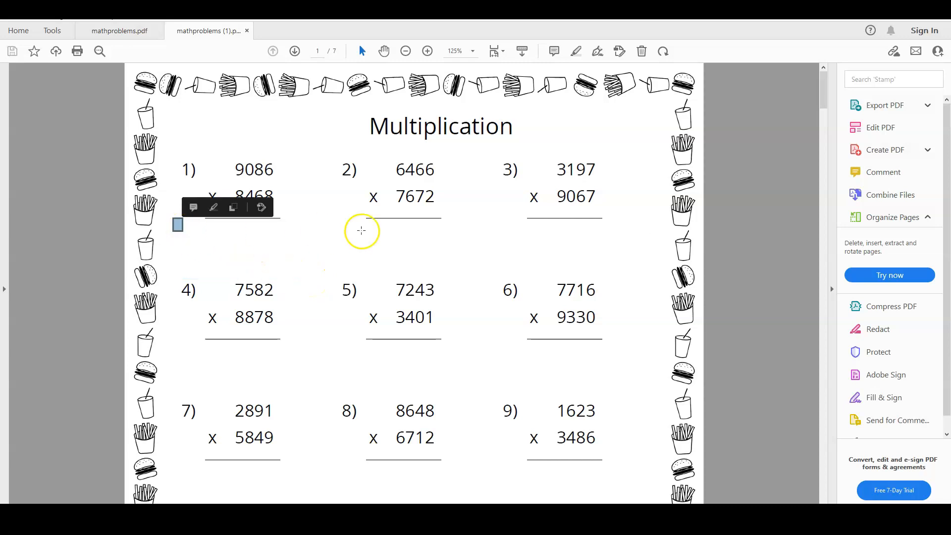
click(340, 216)
scroll(489, 327, down, 3)
scroll(496, 325, down, 5)
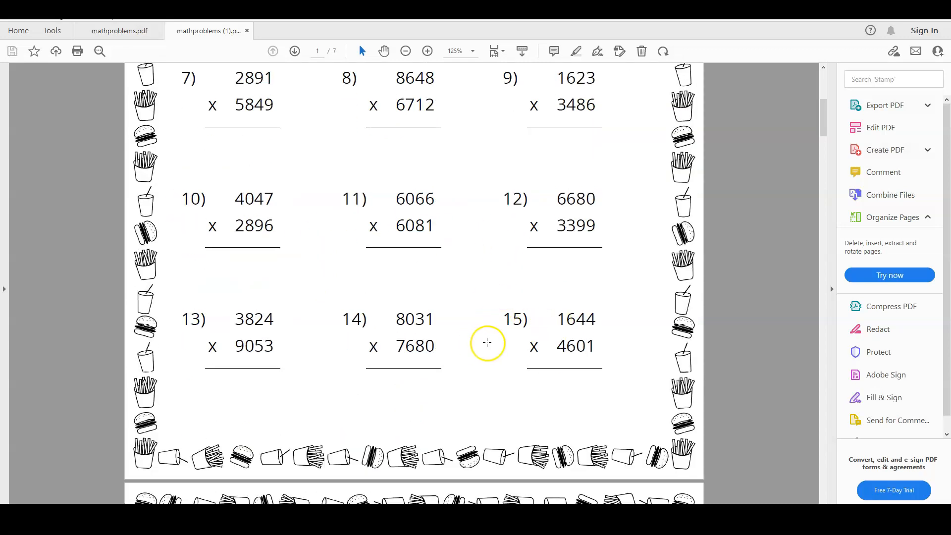
scroll(488, 343, up, 3)
scroll(488, 343, up, 3)
scroll(486, 340, down, 5)
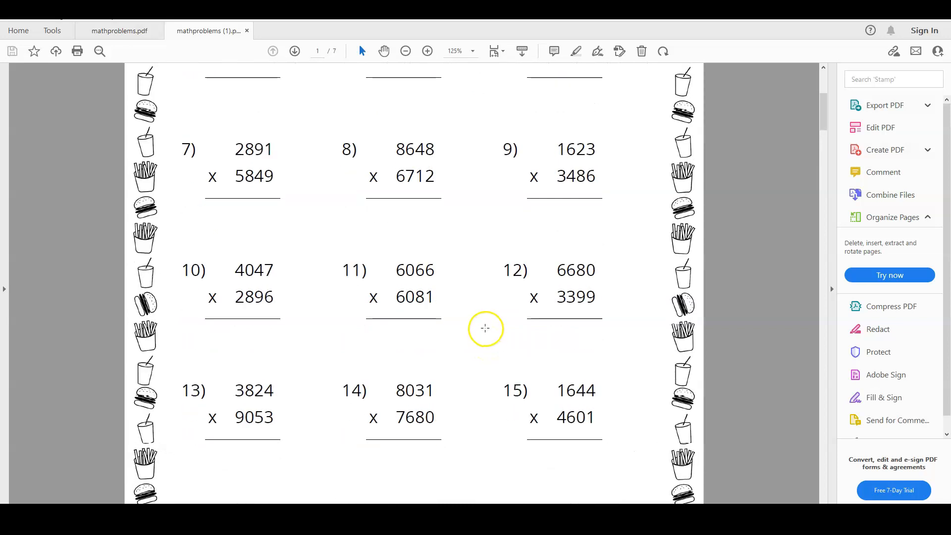
scroll(573, 314, down, 10)
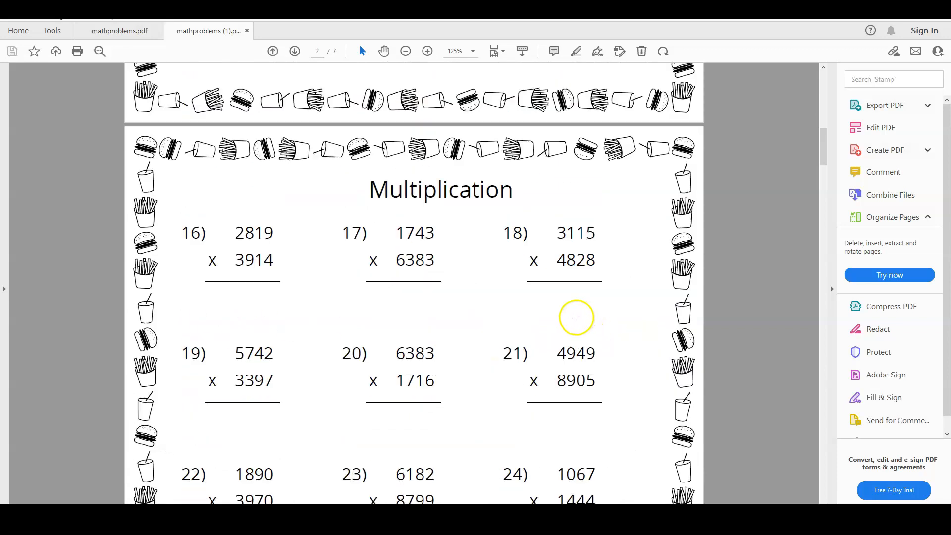
- Review the multiplication problems on worksheet pages 2 and 3, and return to the first page of the PDF
scroll(570, 317, down, 5)
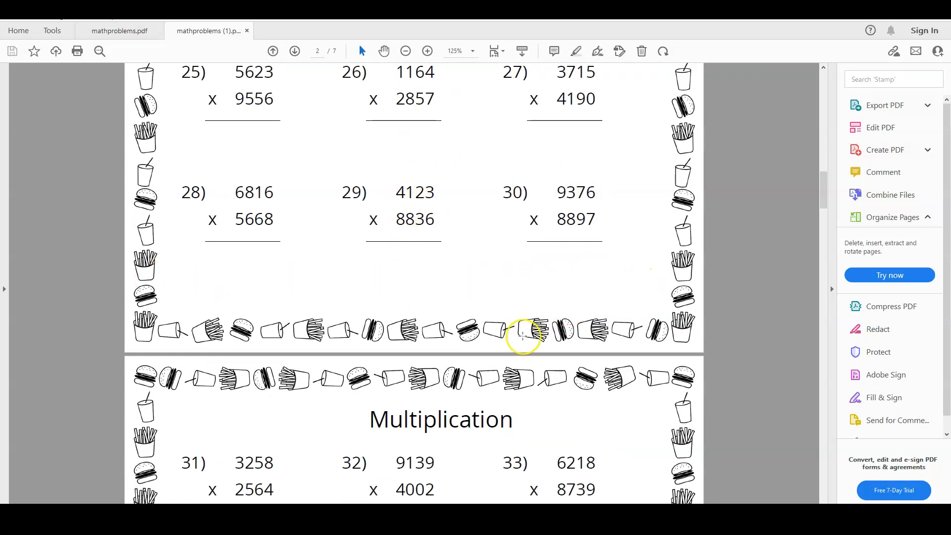
scroll(340, 395, down, 10)
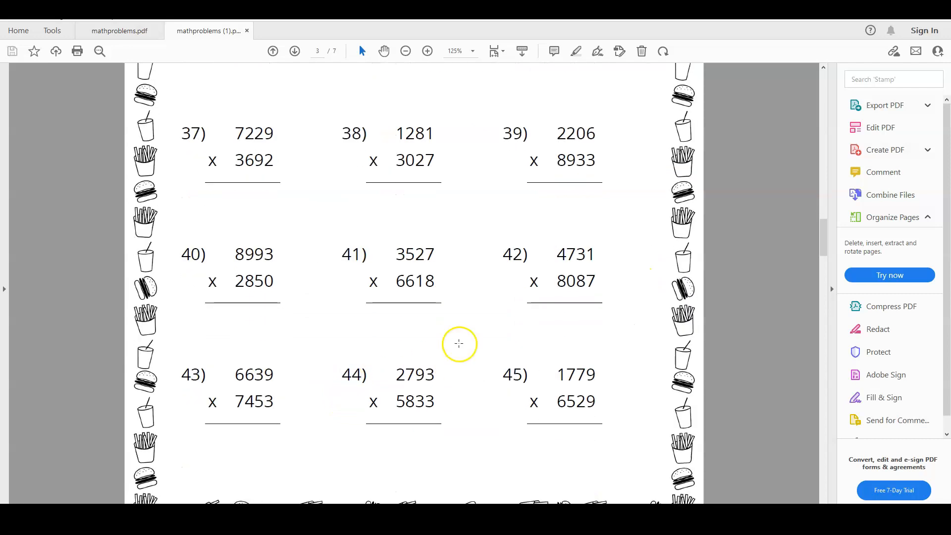
drag(821, 242, 810, 77)
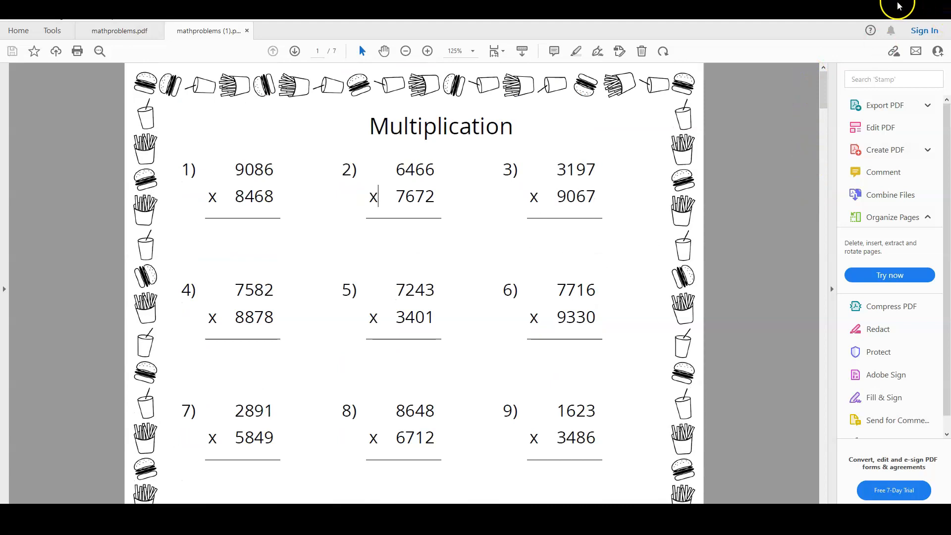
- Switch to the Etsy results for "kids math printables" and open the Addition Worksheet listing with 100 practice sheets and answers
click(899, 6)
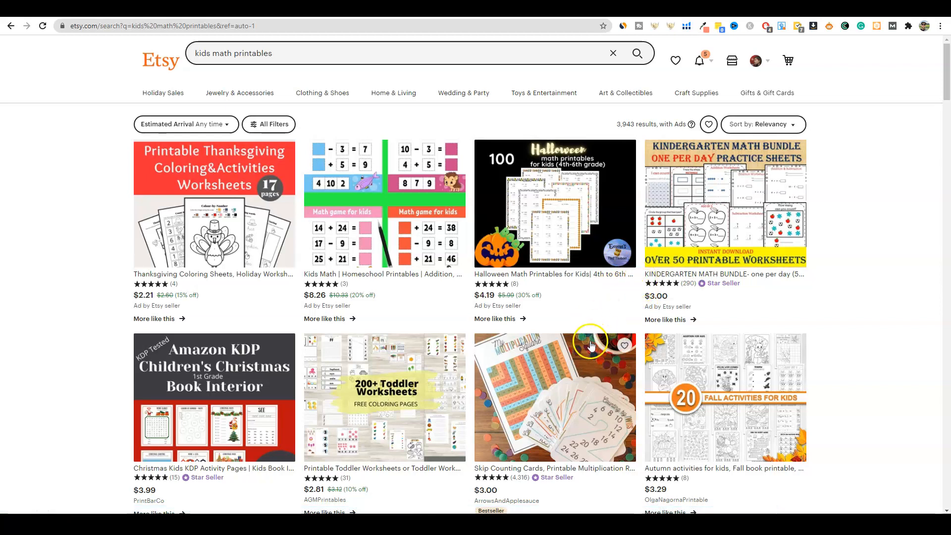
scroll(470, 244, down, 5)
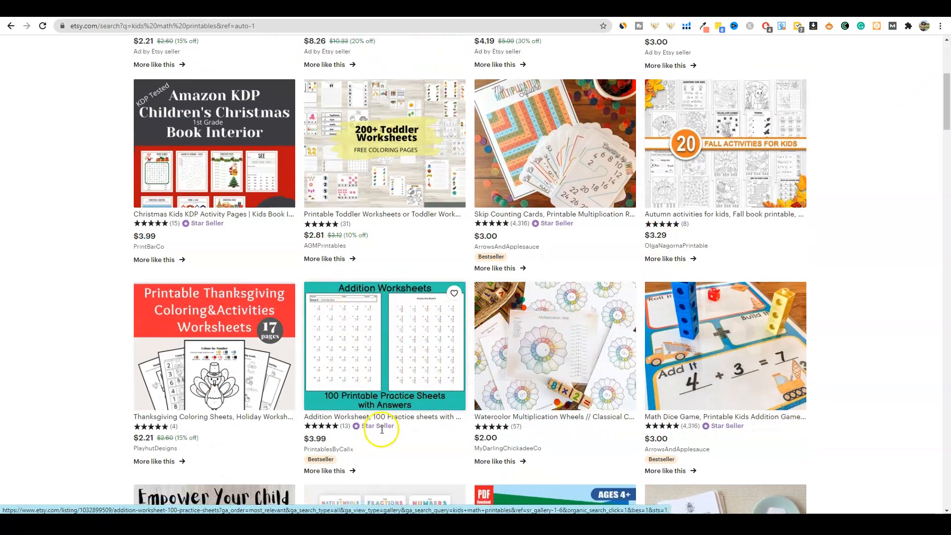
scroll(377, 427, down, 1)
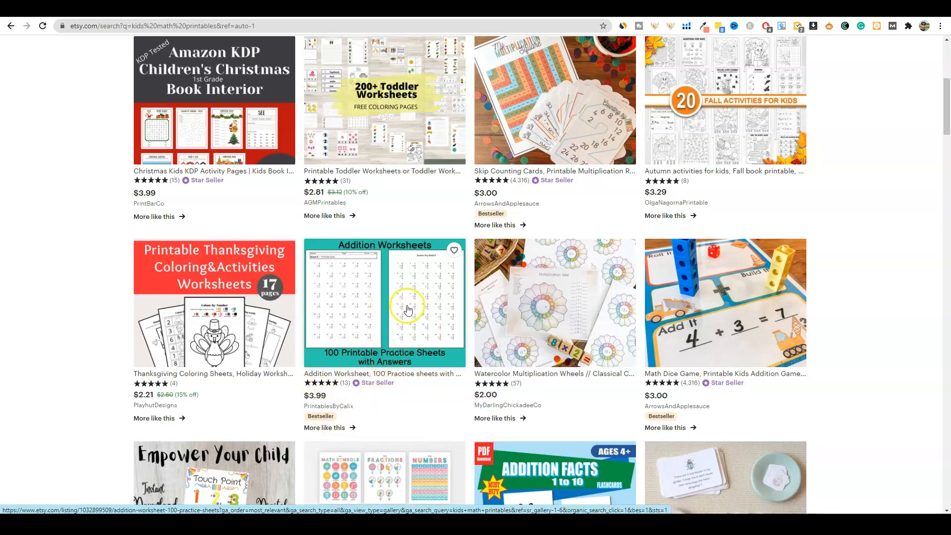
click(389, 321)
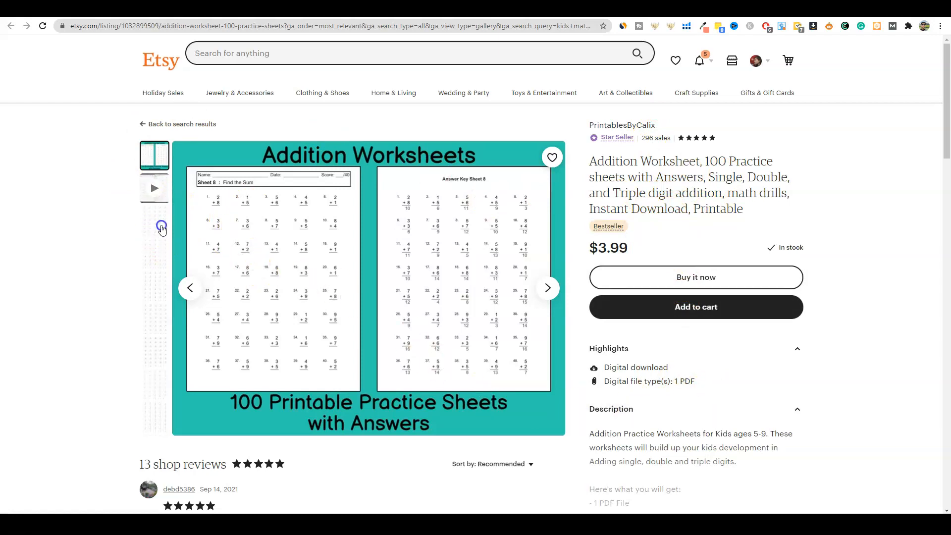
- View the listing's sample sheet images, from single-digit through double-digit to triple-digit addition
click(163, 251)
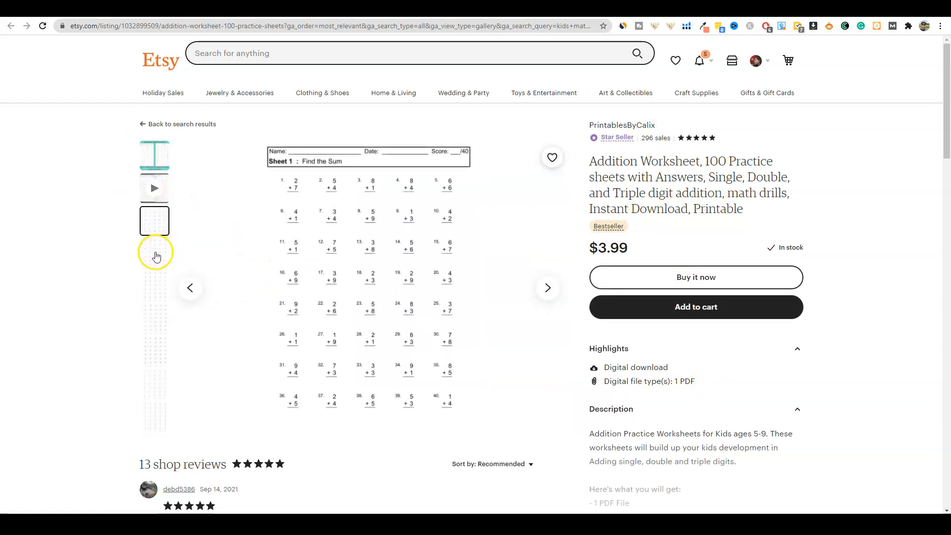
click(155, 255)
click(157, 287)
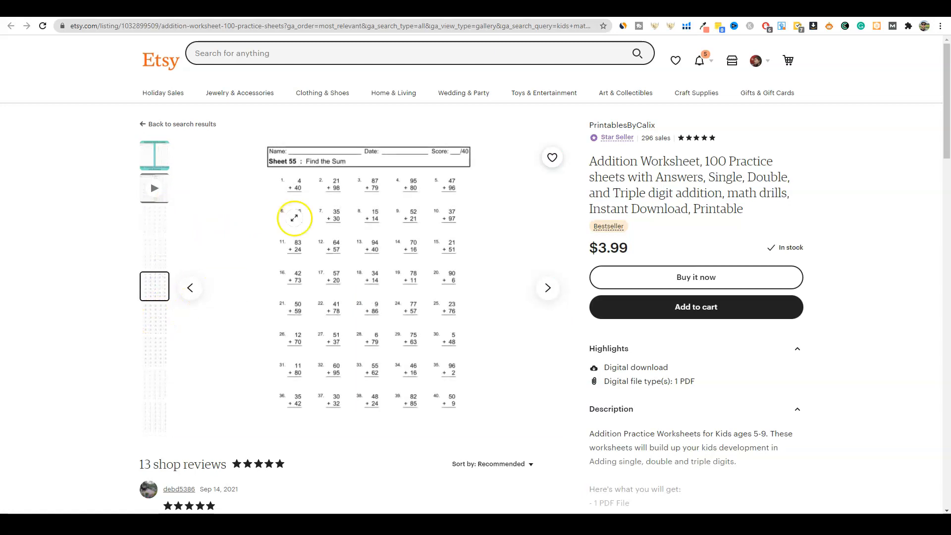
click(154, 319)
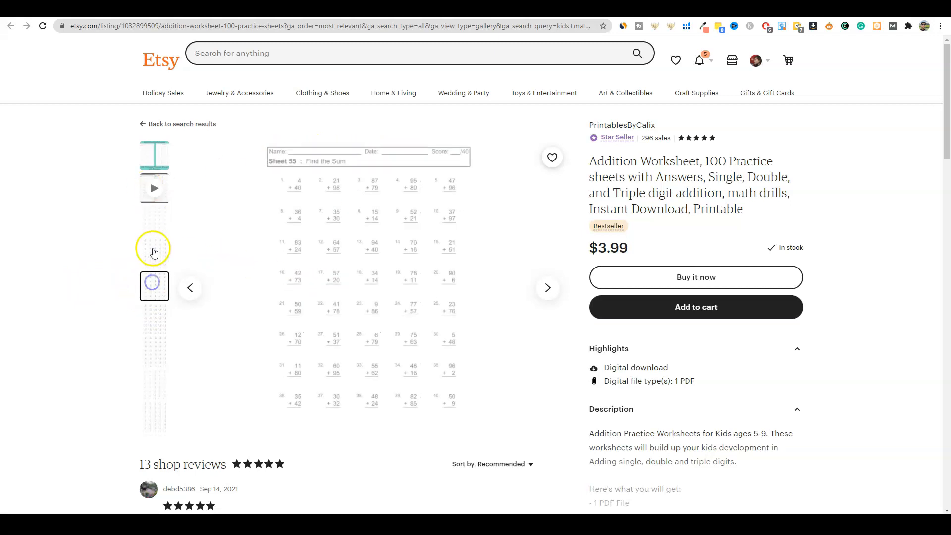
click(152, 321)
click(151, 348)
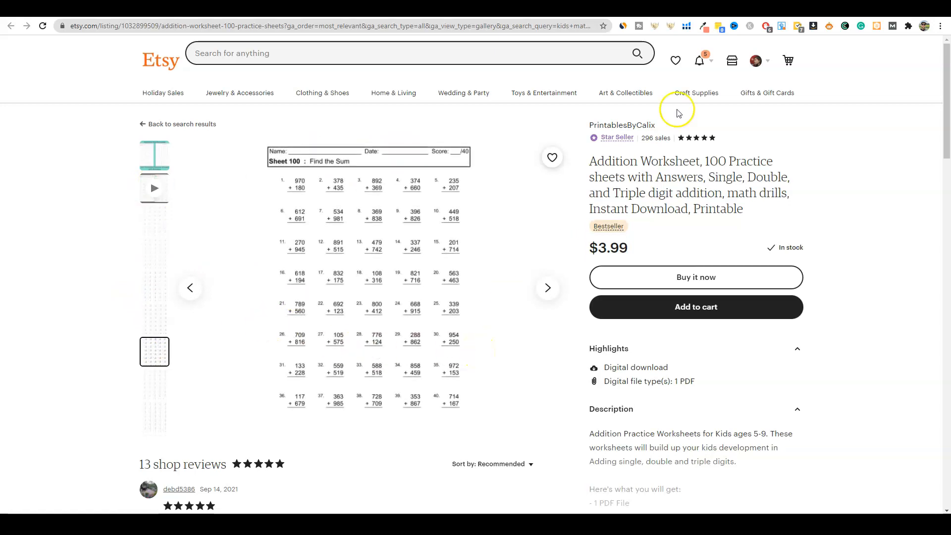
- Switch to the Teachers Pay Teachers results for "kids math worksheets" and examine the products' prices, ratings and formats
click(777, 10)
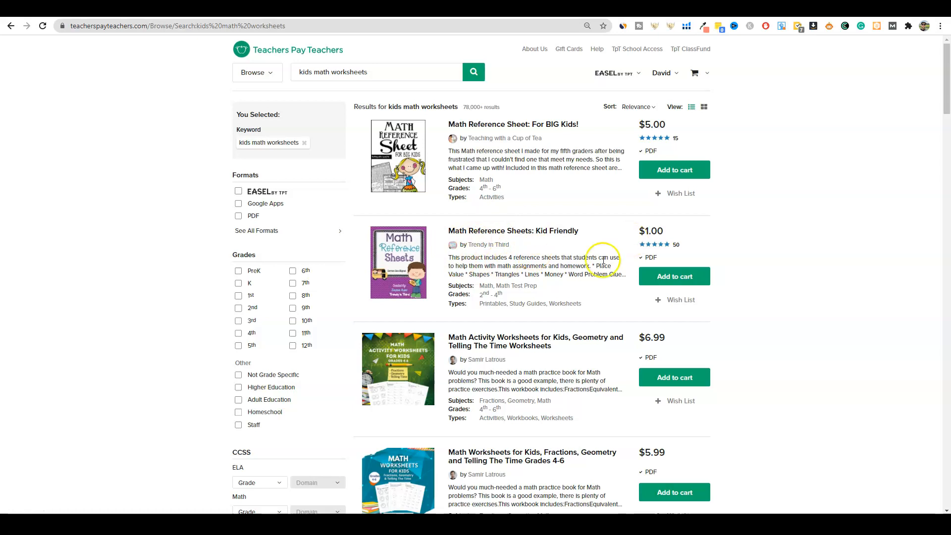
scroll(505, 247, down, 6)
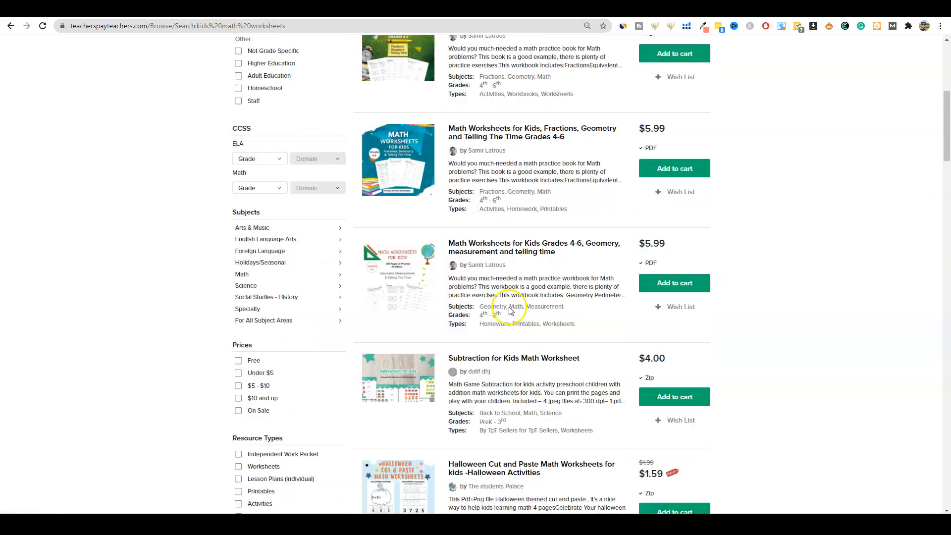
scroll(512, 310, up, 2)
scroll(634, 312, down, 9)
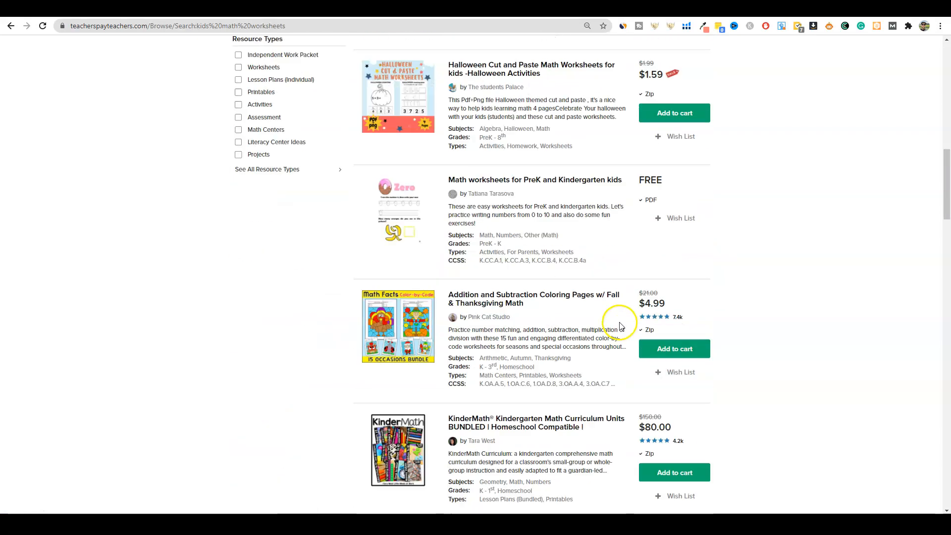
scroll(618, 319, down, 6)
scroll(689, 347, up, 4)
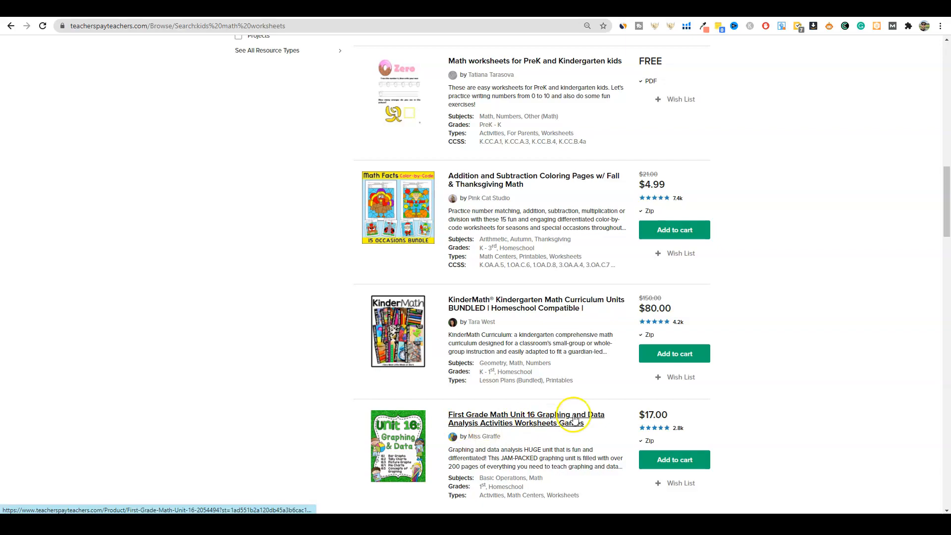
scroll(574, 418, down, 17)
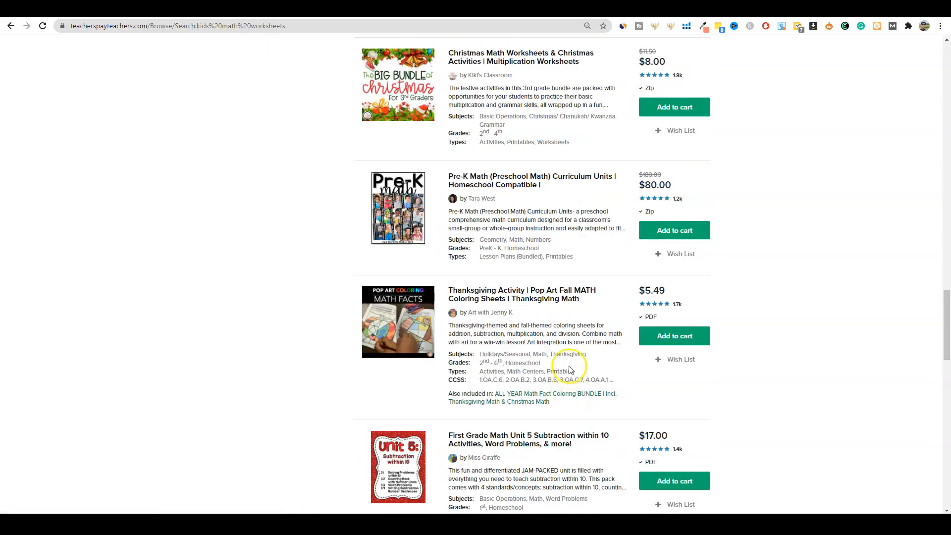
scroll(564, 364, down, 6)
scroll(564, 347, up, 20)
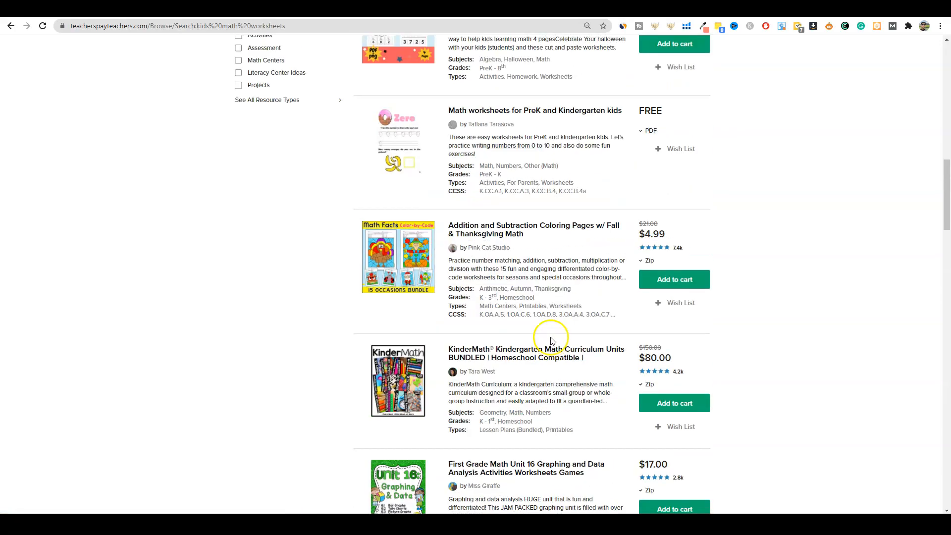
scroll(552, 341, up, 8)
- Switch to the Amazon results for "kids math workbooks" and examine the workbooks' prices, reviews and best-seller ranks
click(801, 9)
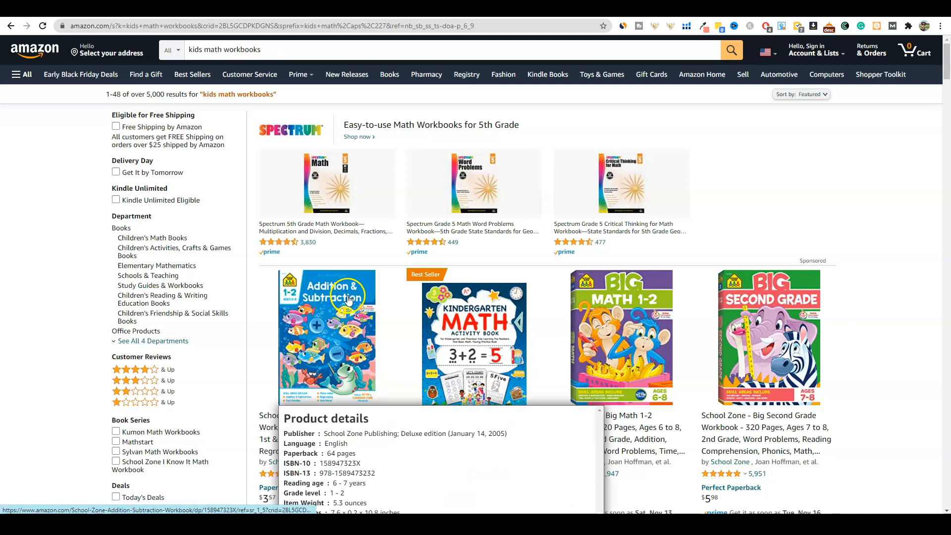
scroll(801, 288, down, 5)
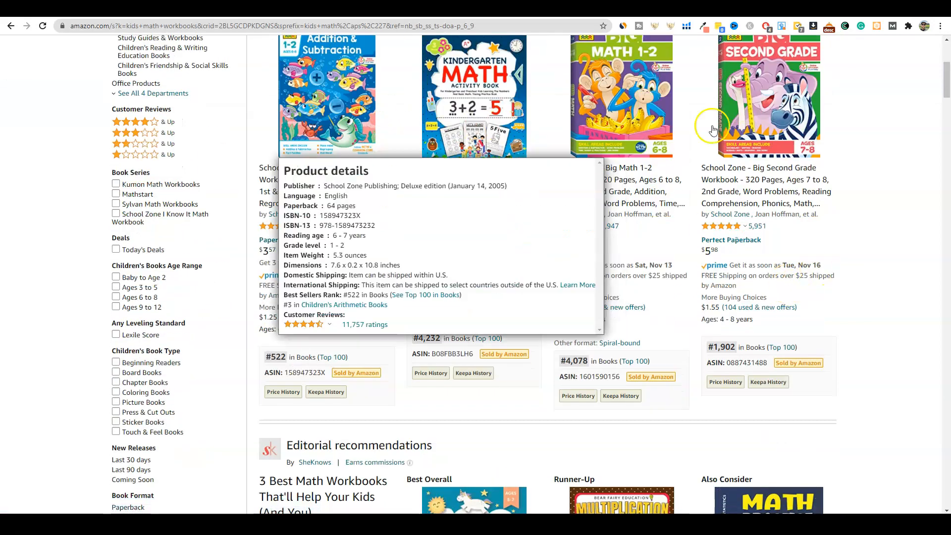
mouse_move(290, 394)
scroll(292, 403, down, 2)
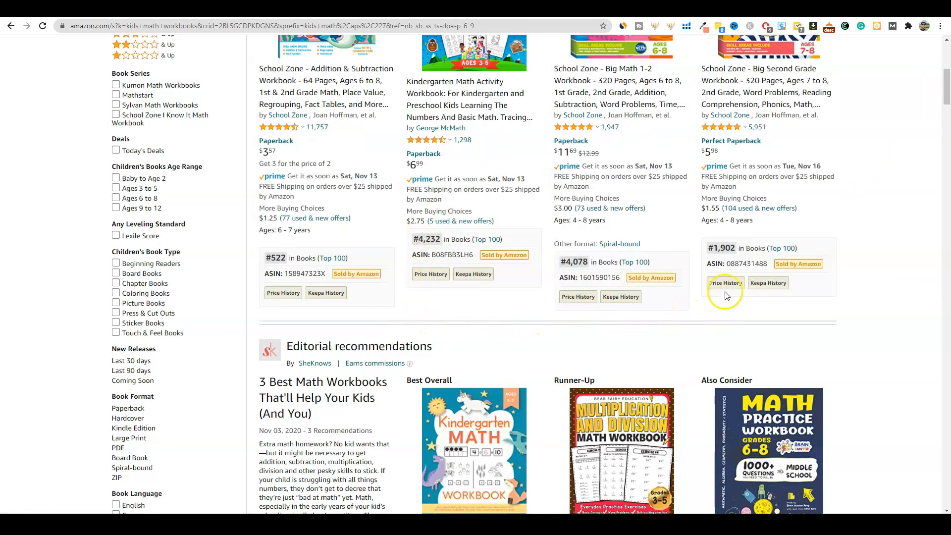
scroll(733, 329, down, 5)
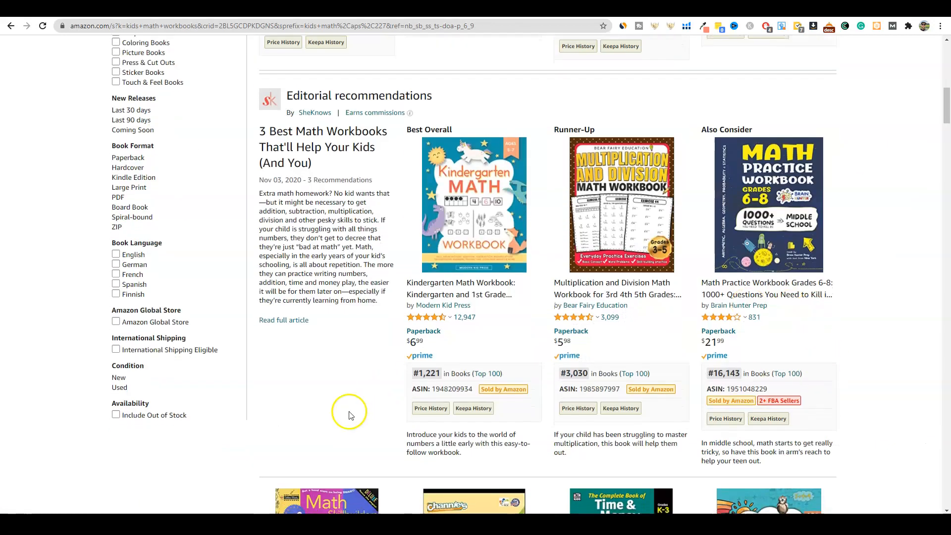
scroll(349, 415, down, 1)
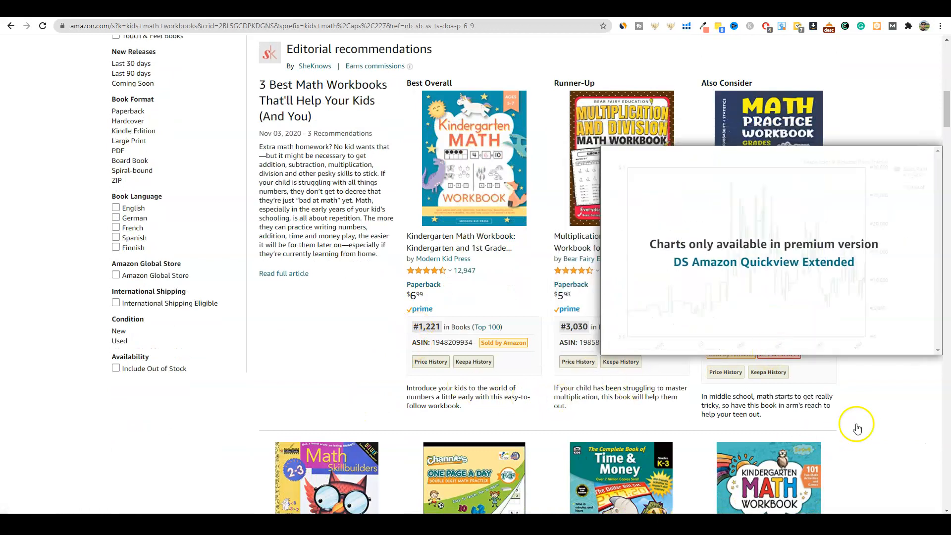
scroll(862, 424, down, 6)
scroll(630, 427, down, 1)
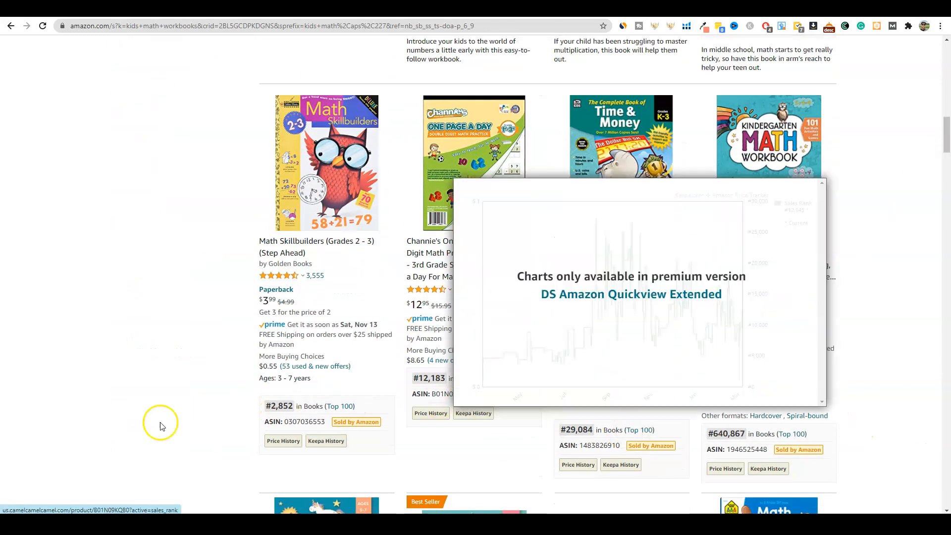
scroll(837, 401, up, 15)
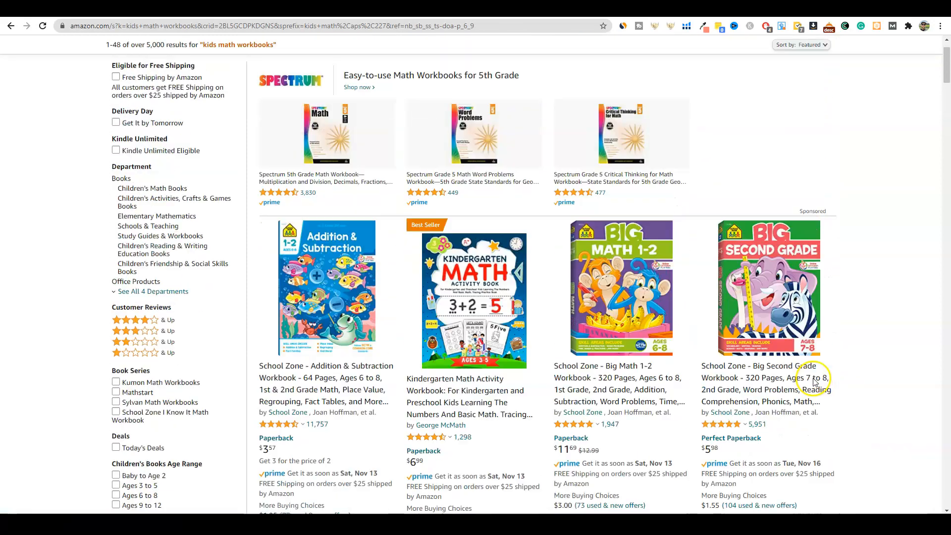